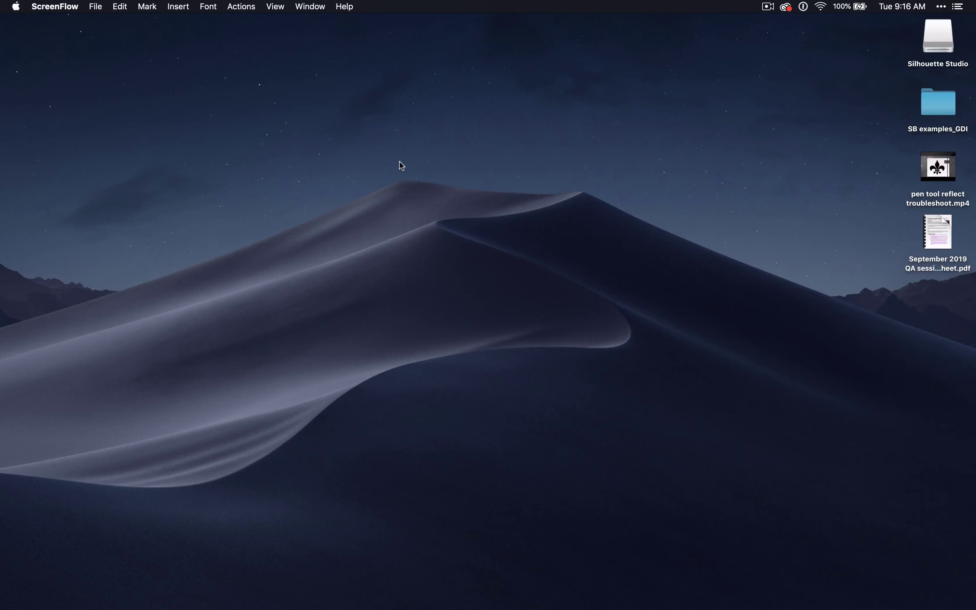
# Step: Switch from ScreenFlow to Finder by clicking an empty area of the desktop
pyautogui.click(399, 161)
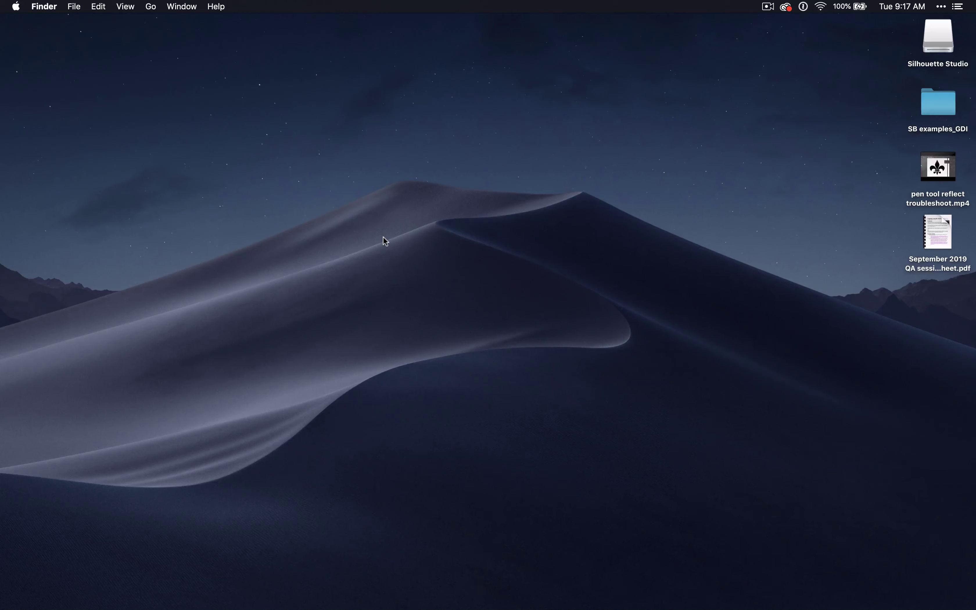
# Step: Launch Adobe Illustrator 2019 through a Spotlight search for 'ill'
pyautogui.press('super+space')
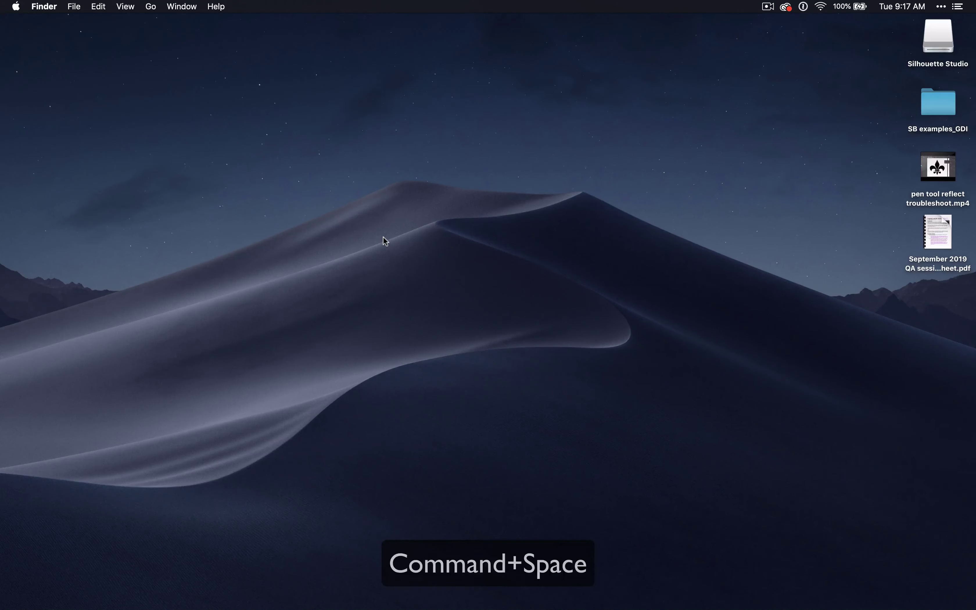
pyautogui.write('ill')
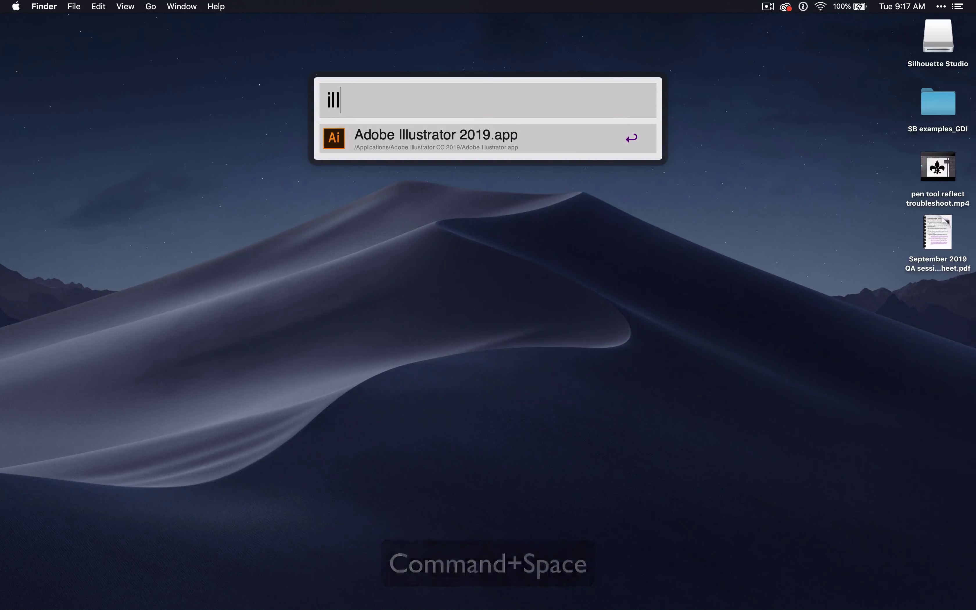
pyautogui.press('Return')
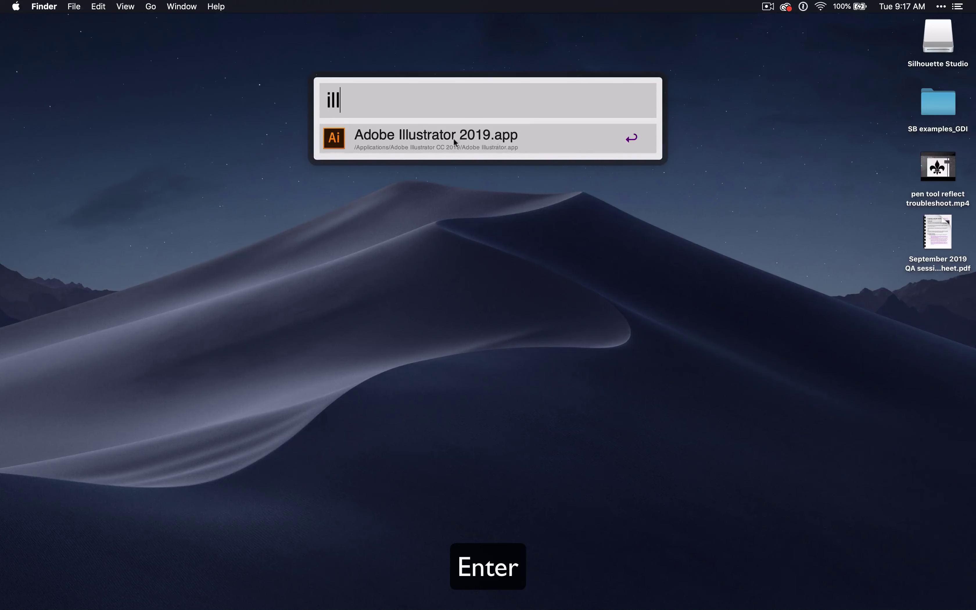
pyautogui.click(484, 141)
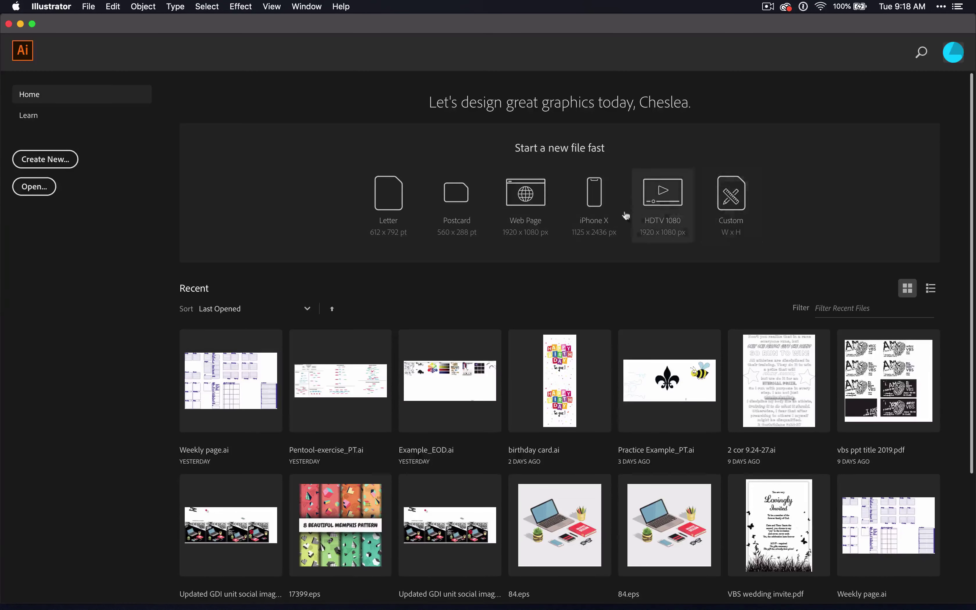
# Step: Create a new blank document from the Letter (612 x 792 pt) preset
pyautogui.click(394, 205)
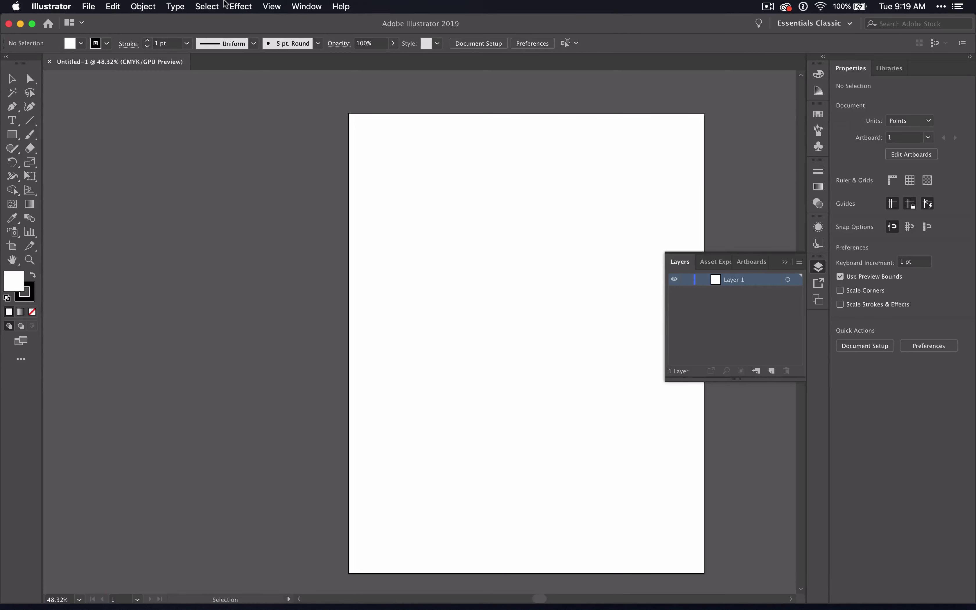
# Step: Start Save As and name the file 'Lewis_Elements of Design'
pyautogui.click(88, 6)
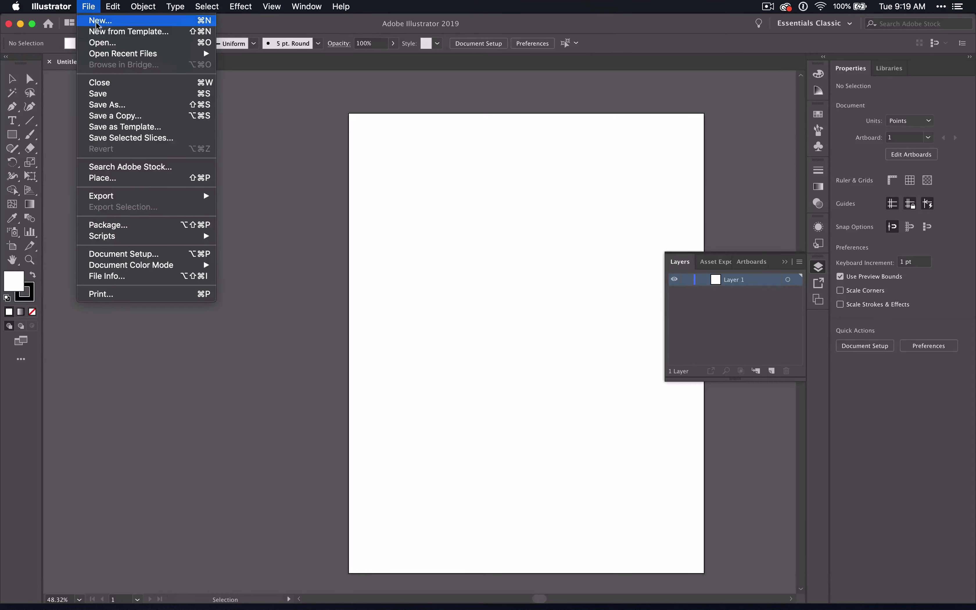
pyautogui.click(110, 94)
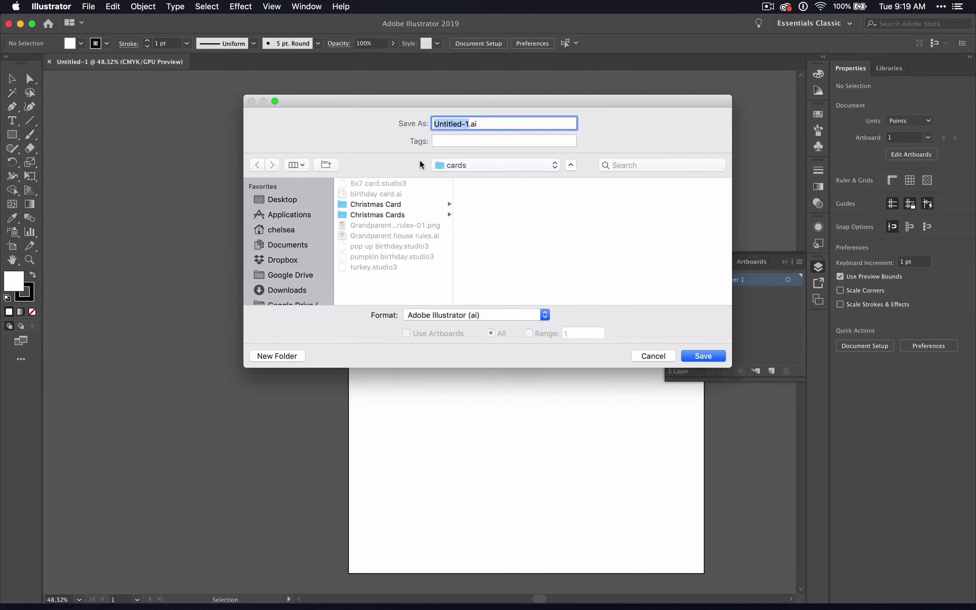
pyautogui.press('super+a')
pyautogui.write('Lewis_Elements of Design')
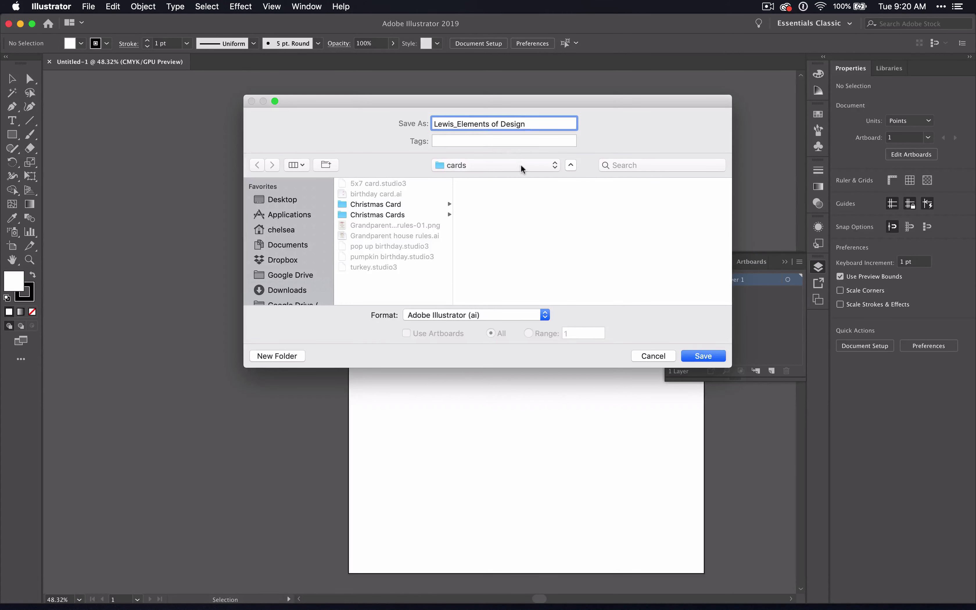
# Step: Save it in Google Drive's 02. Elements of Design folder with default Illustrator options
pyautogui.click(522, 169)
pyautogui.click(508, 189)
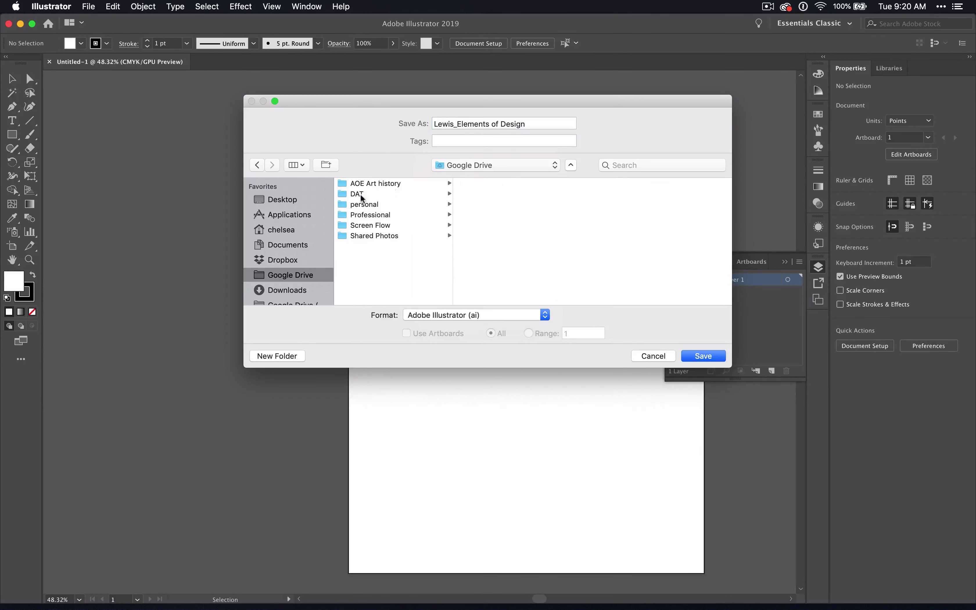
pyautogui.click(361, 196)
pyautogui.click(477, 184)
pyautogui.click(601, 225)
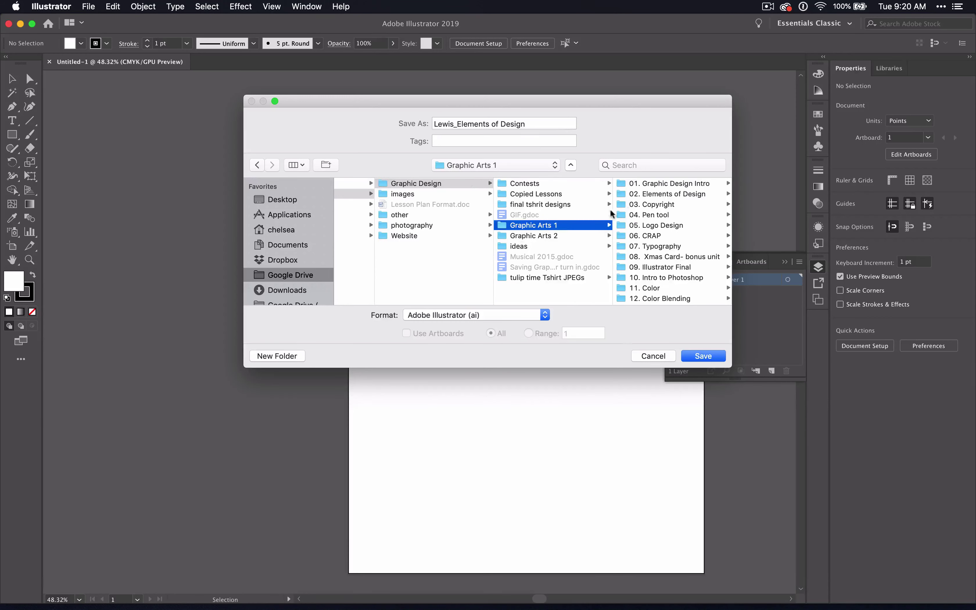
pyautogui.click(645, 184)
pyautogui.click(589, 194)
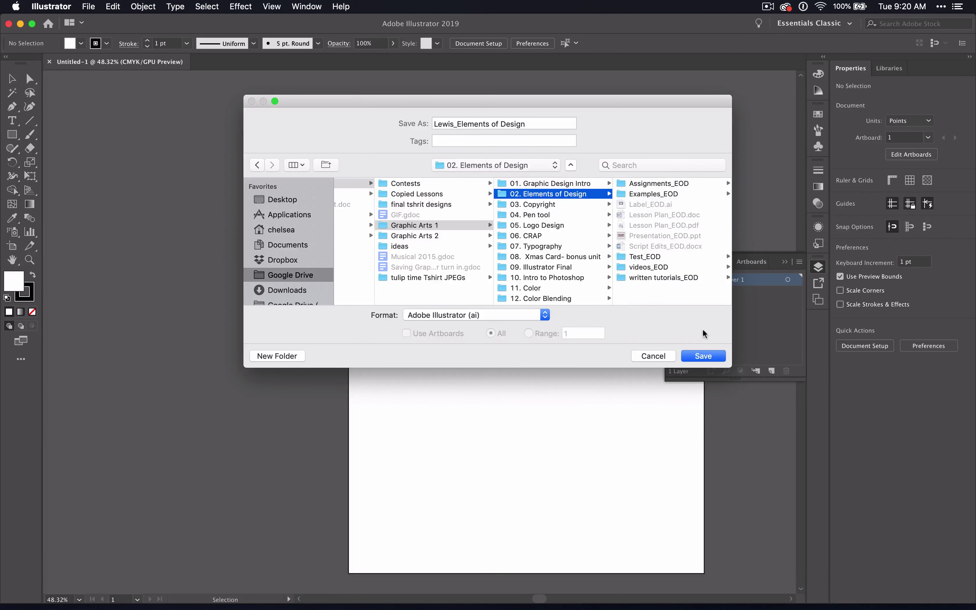
pyautogui.click(704, 356)
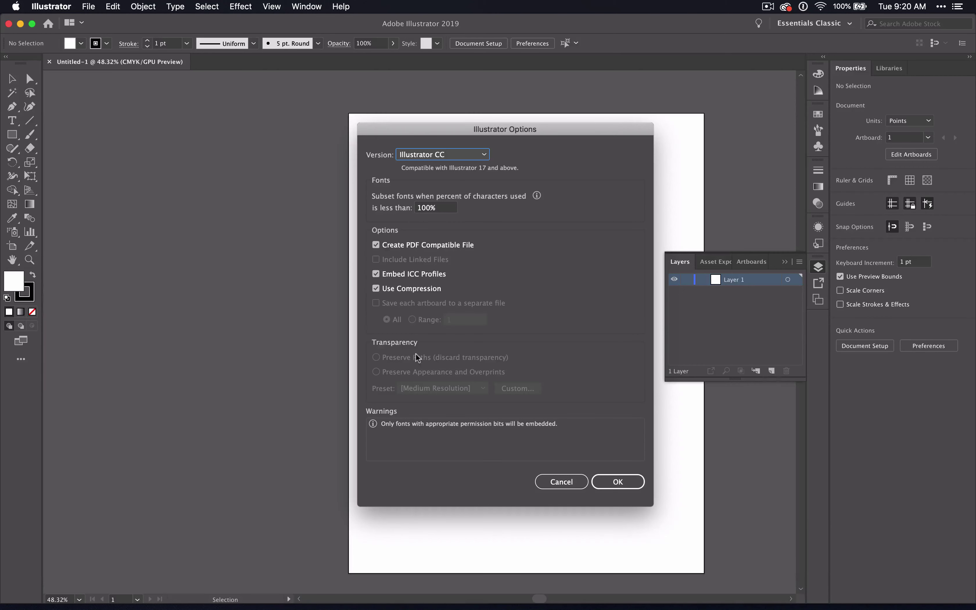
pyautogui.click(627, 483)
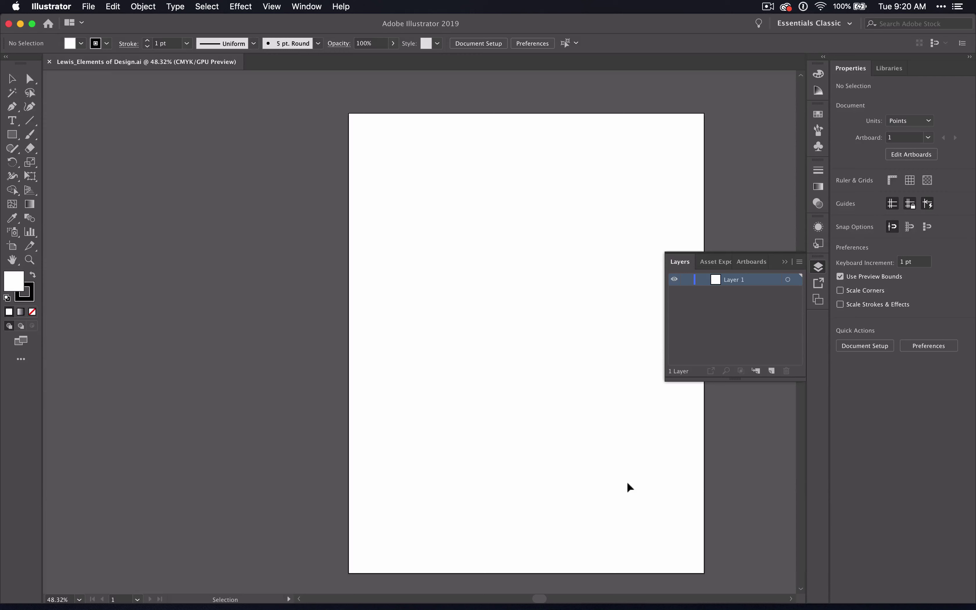
# Step: Collapse the floating Layers panel back into the right-hand dock
pyautogui.click(817, 269)
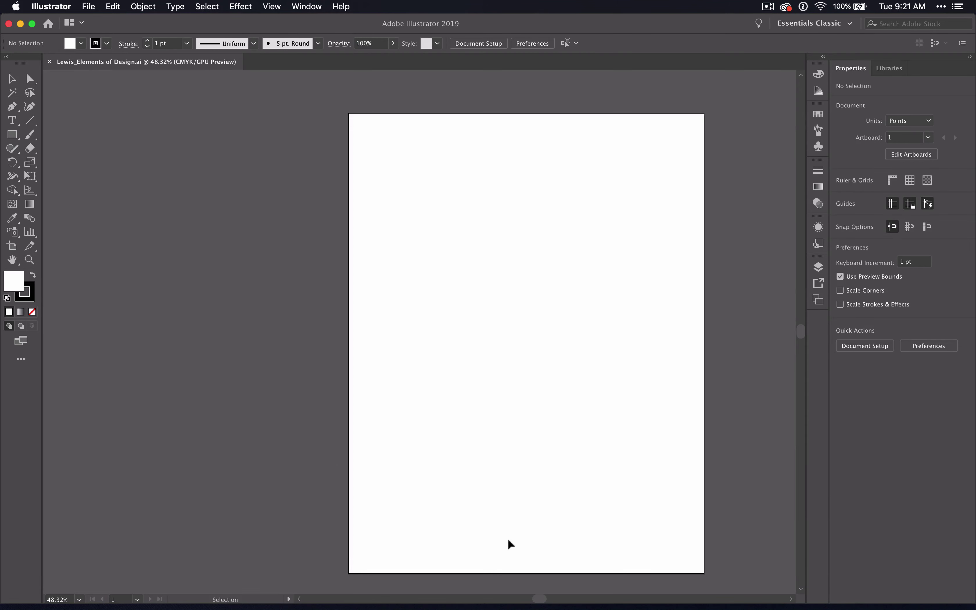
pyautogui.moveTo(574, 26)
pyautogui.mouseDown()
pyautogui.moveTo(594, 243)
pyautogui.moveTo(808, 157)
pyautogui.moveTo(562, 72)
pyautogui.moveTo(575, 29)
pyautogui.mouseUp()
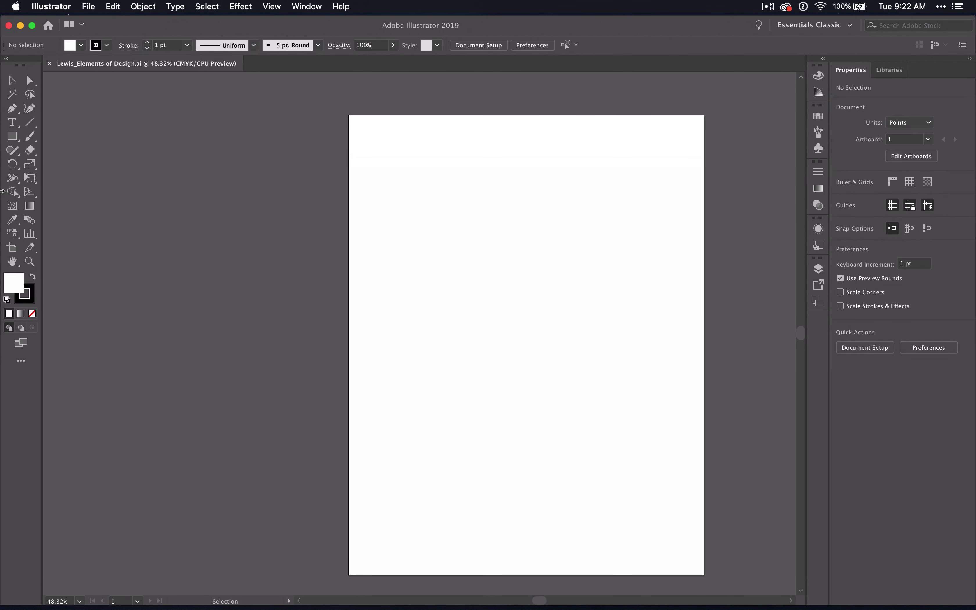
pyautogui.click(272, 6)
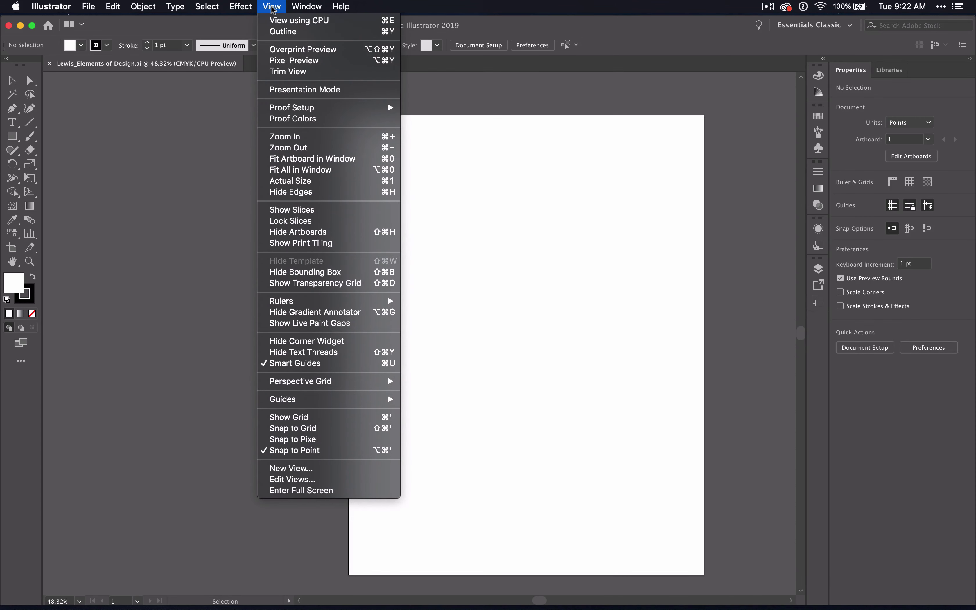
pyautogui.moveTo(323, 5)
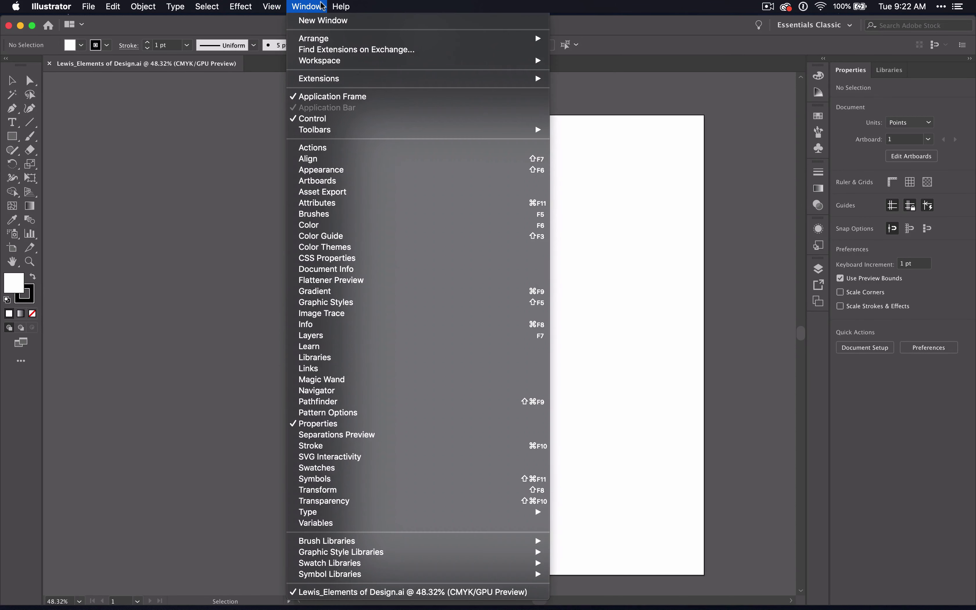
pyautogui.click(313, 97)
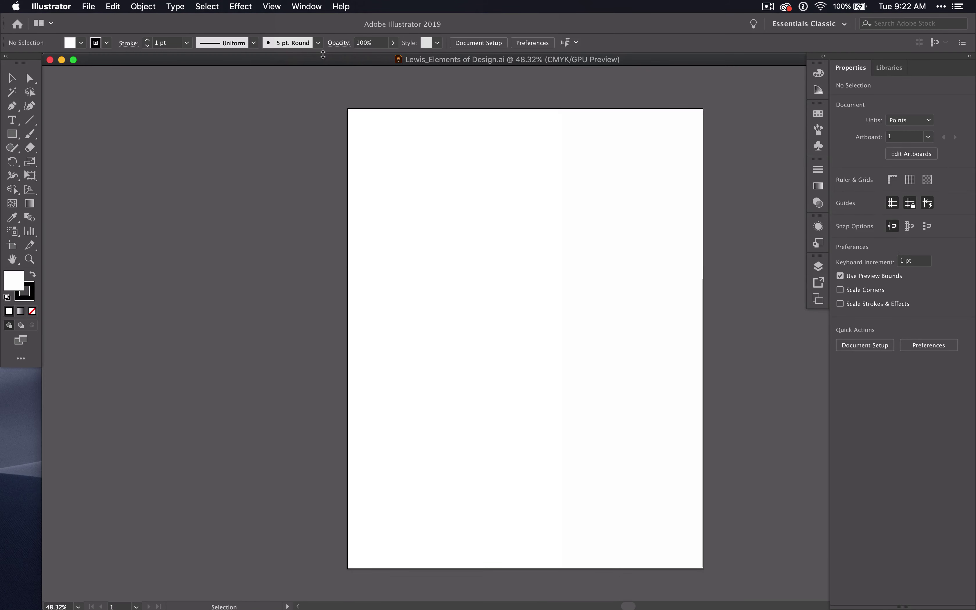
pyautogui.moveTo(295, 60); pyautogui.dragTo(383, 322)
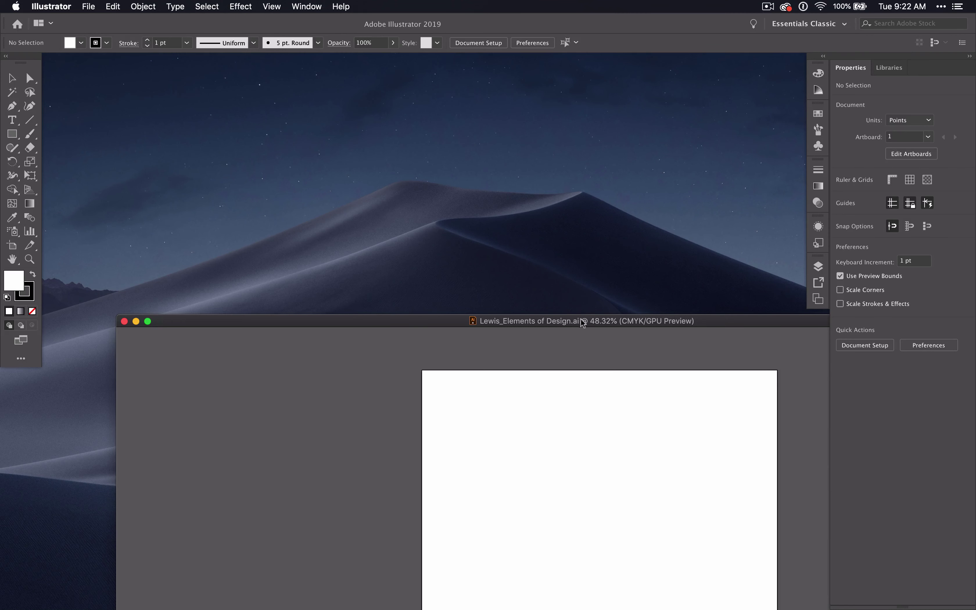
pyautogui.moveTo(582, 323)
pyautogui.mouseDown()
pyautogui.moveTo(508, 259)
pyautogui.moveTo(499, 100)
pyautogui.moveTo(577, 306)
pyautogui.mouseUp()
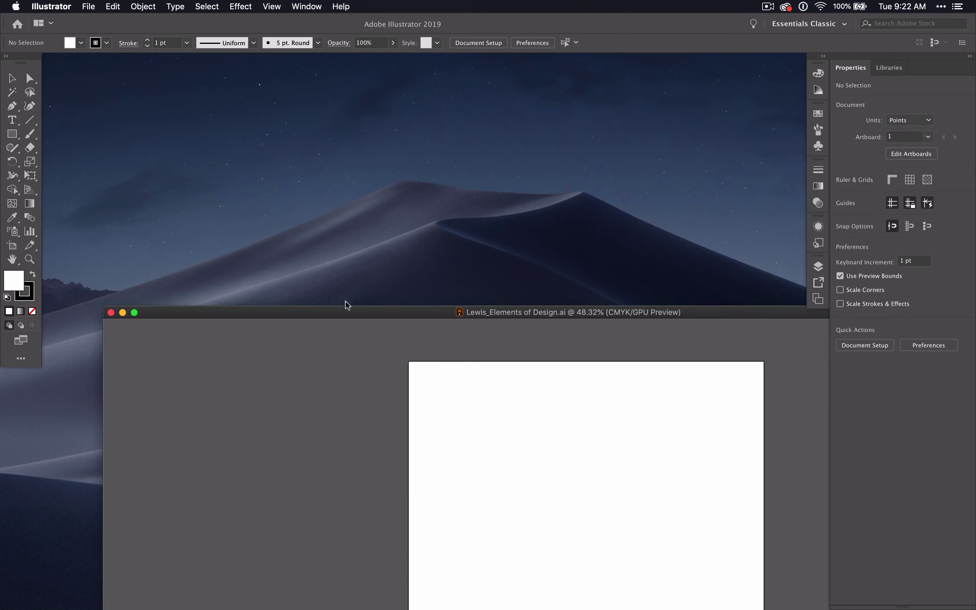
pyautogui.moveTo(345, 313); pyautogui.dragTo(442, 72)
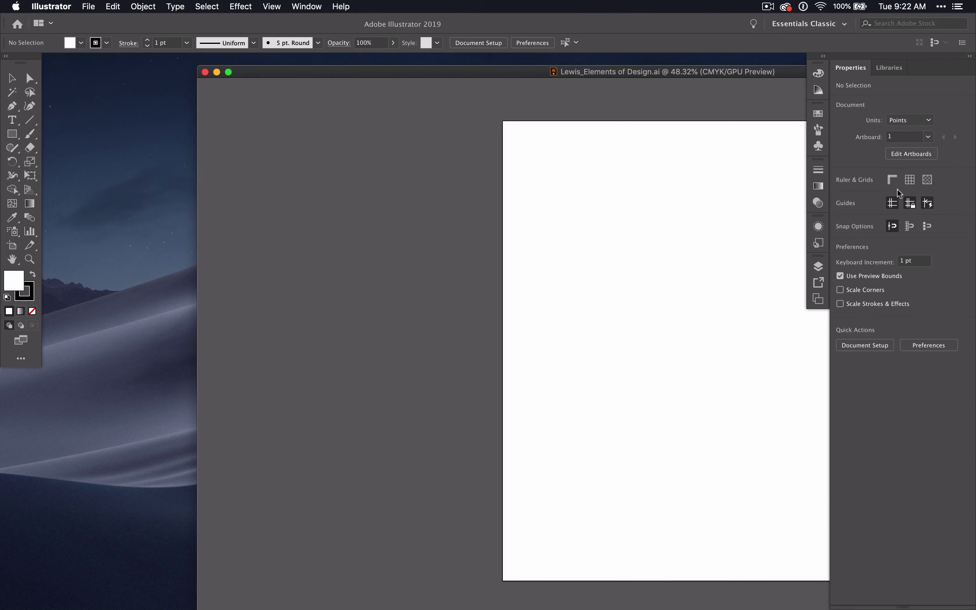
pyautogui.click(296, 7)
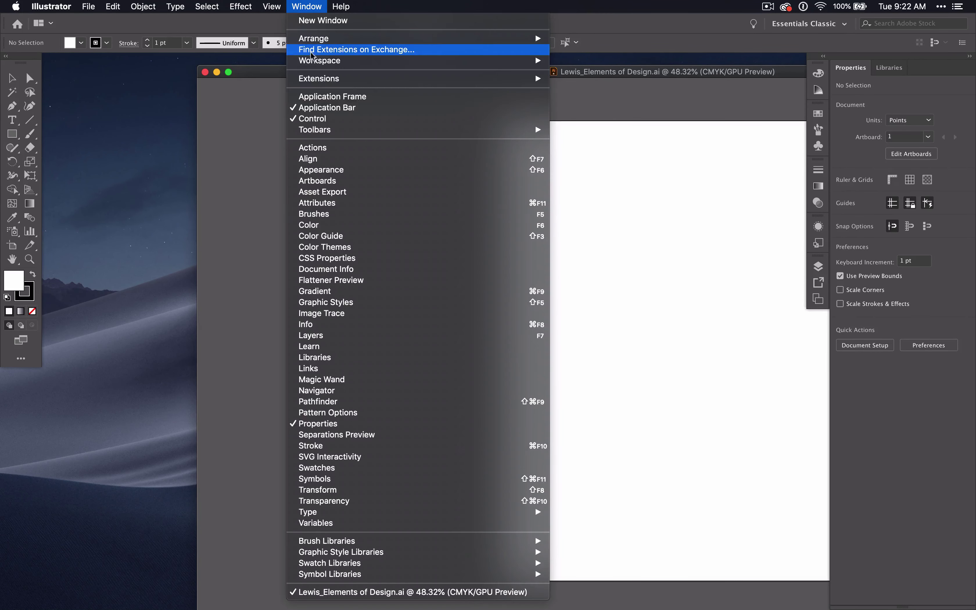
pyautogui.click(314, 95)
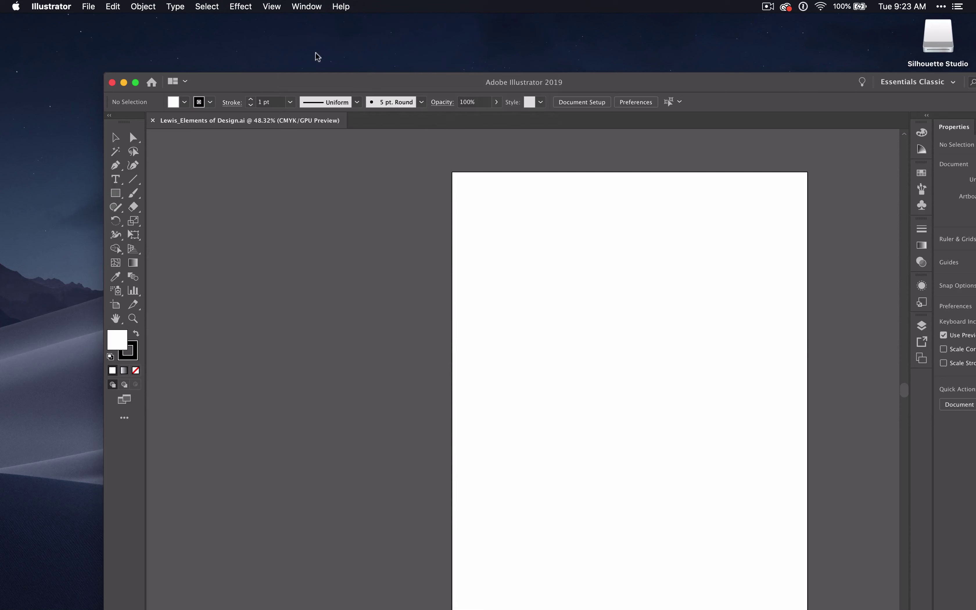
pyautogui.moveTo(389, 88); pyautogui.dragTo(296, 27)
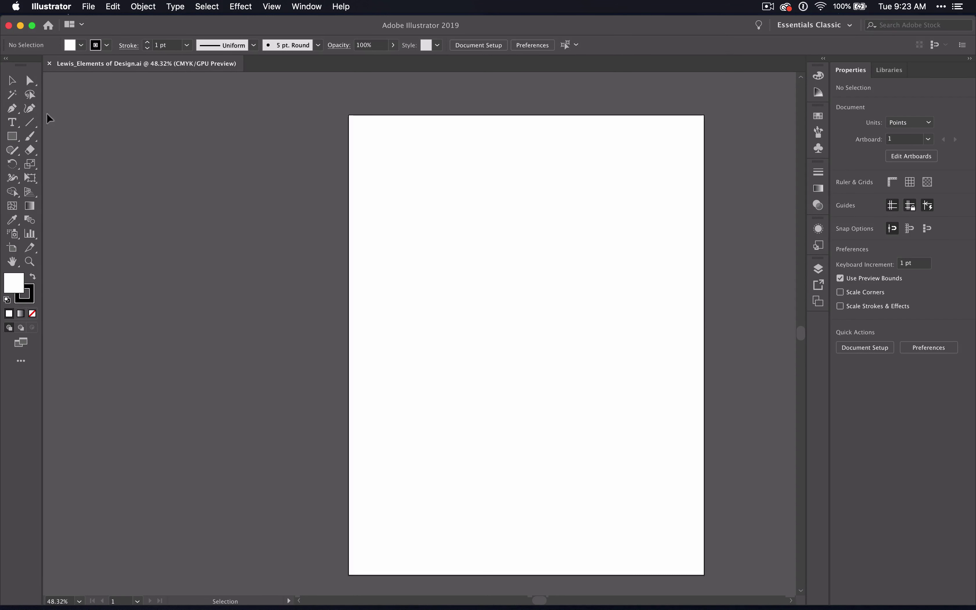
# Step: Try Direct Selection, then browse the line, brush and type tool groups, keeping the Type tool
pyautogui.click(36, 88)
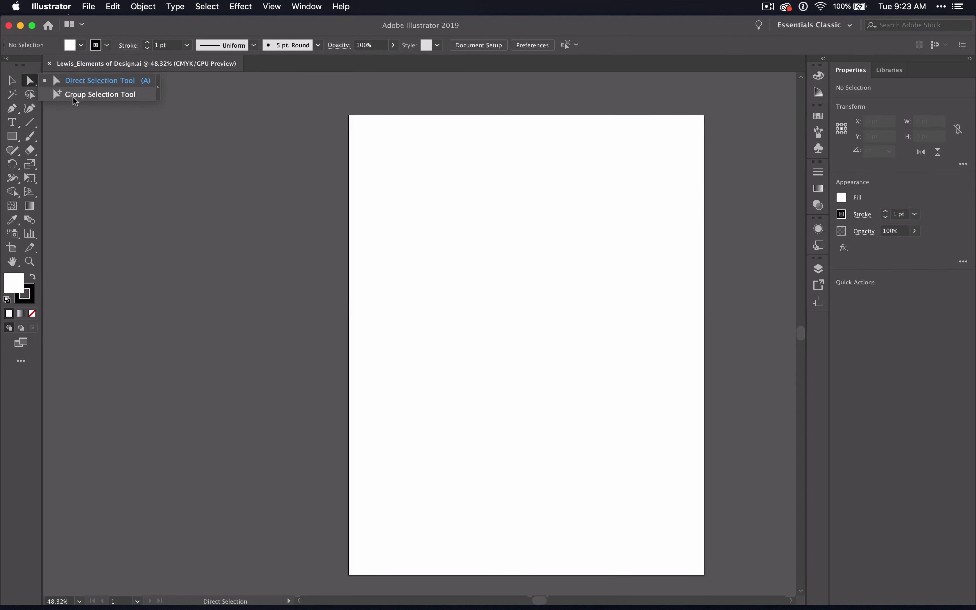
pyautogui.click(32, 124)
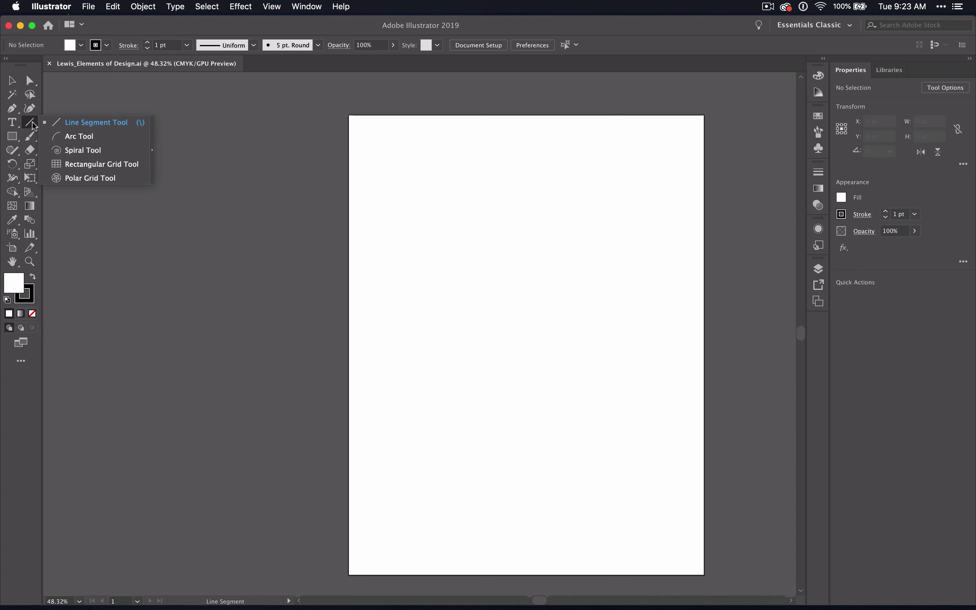
pyautogui.click(30, 136)
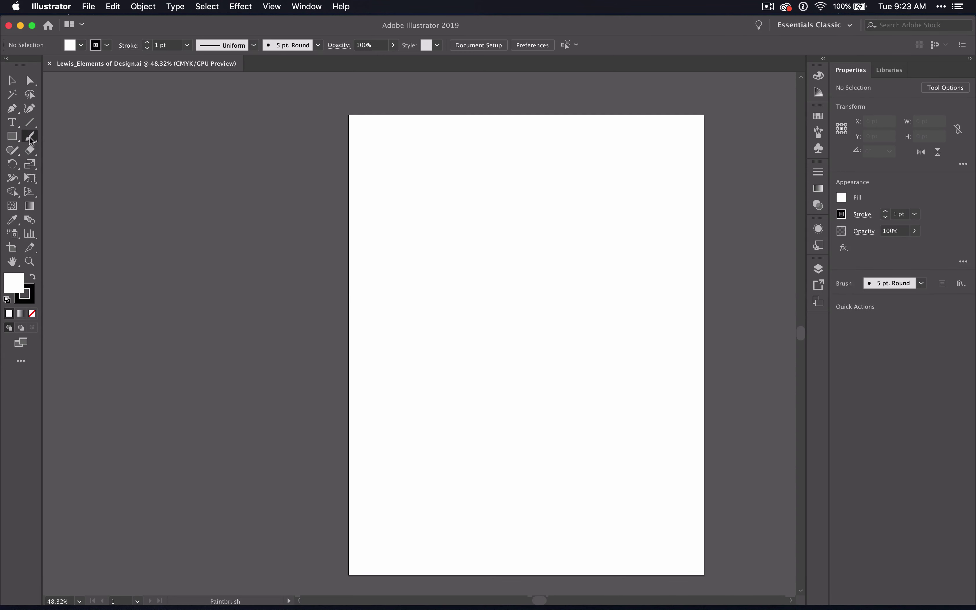
pyautogui.click(11, 123)
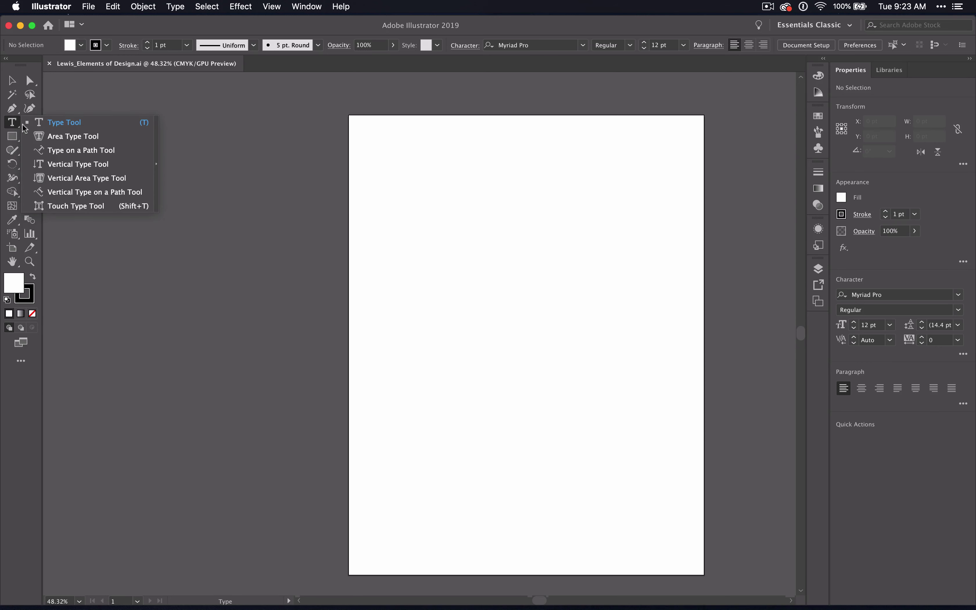
pyautogui.click(14, 125)
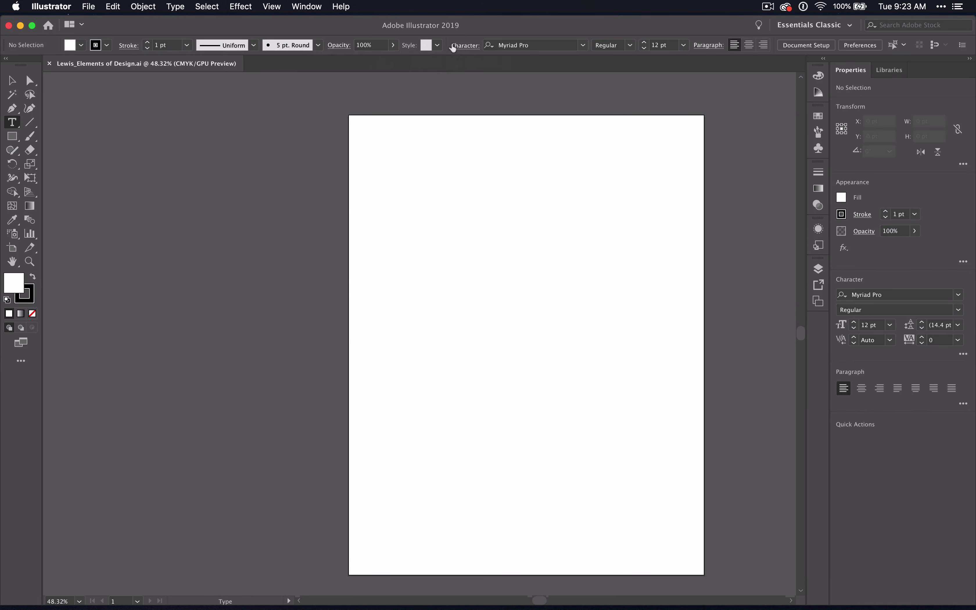
# Step: Hide and then restore the Control bar from the Window menu
pyautogui.click(306, 7)
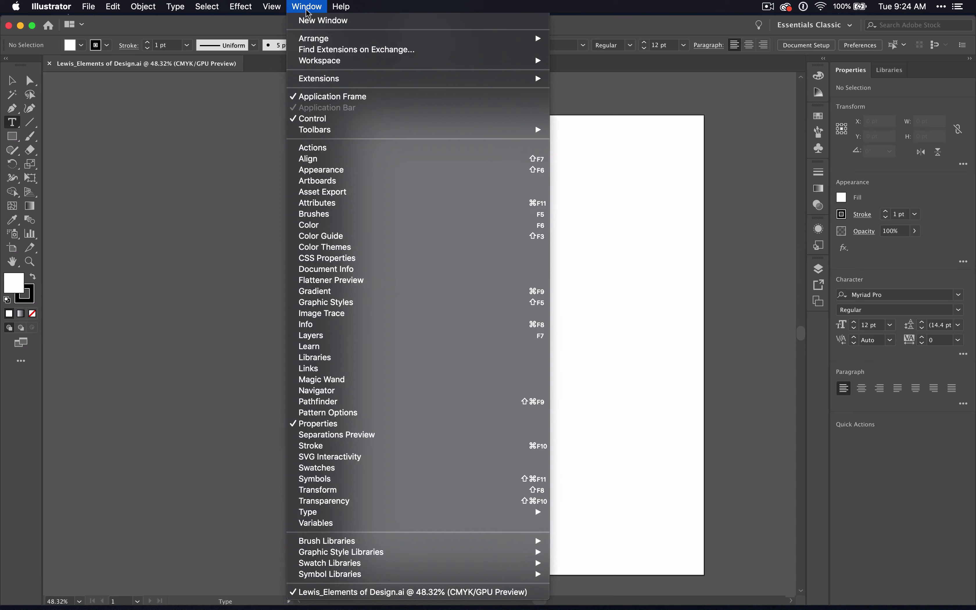
pyautogui.click(317, 119)
pyautogui.click(308, 4)
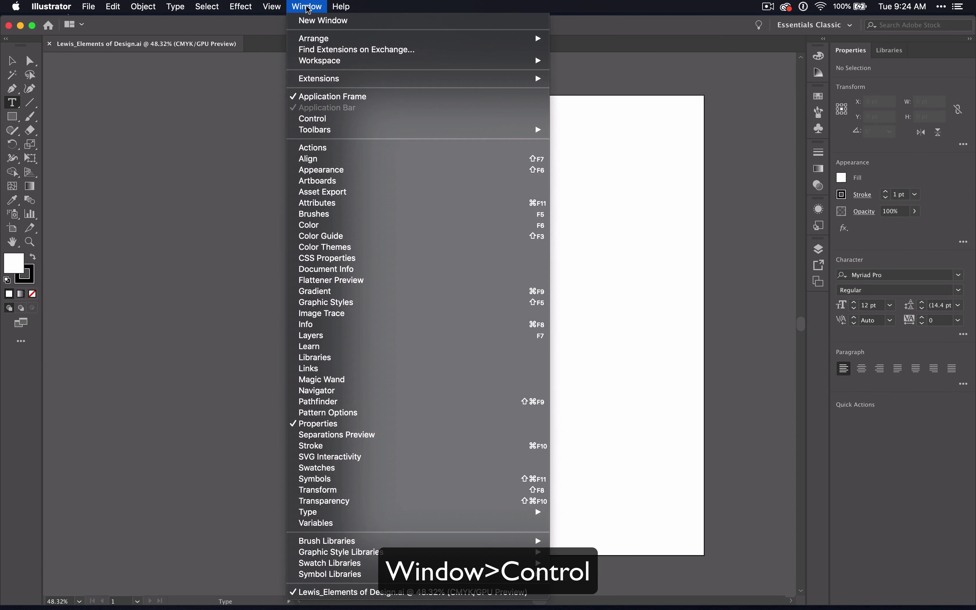
pyautogui.click(320, 121)
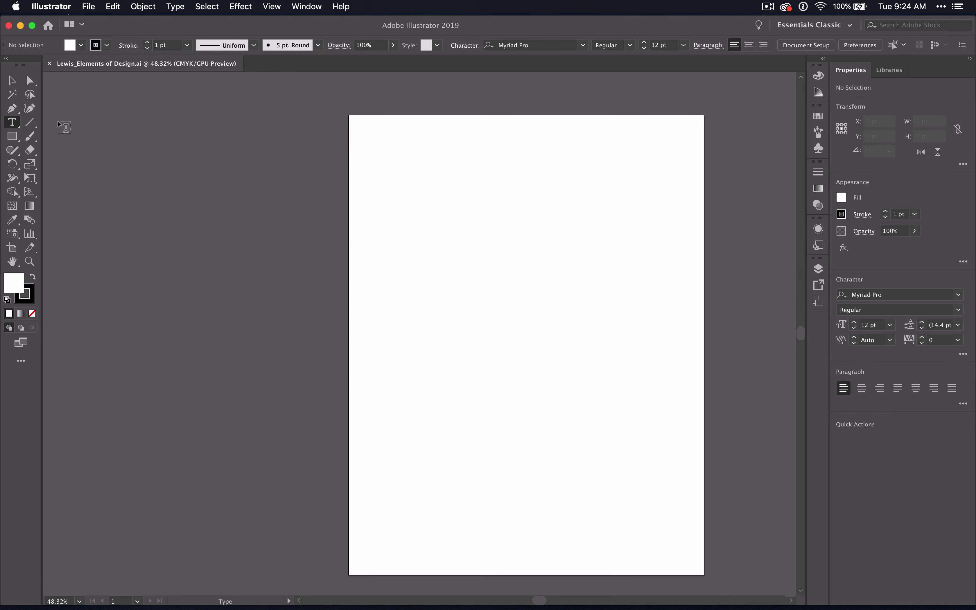
# Step: Draw a horizontal line about 382 pt wide near the top of the artboard
pyautogui.click(29, 121)
pyautogui.moveTo(375, 210); pyautogui.dragTo(597, 209)
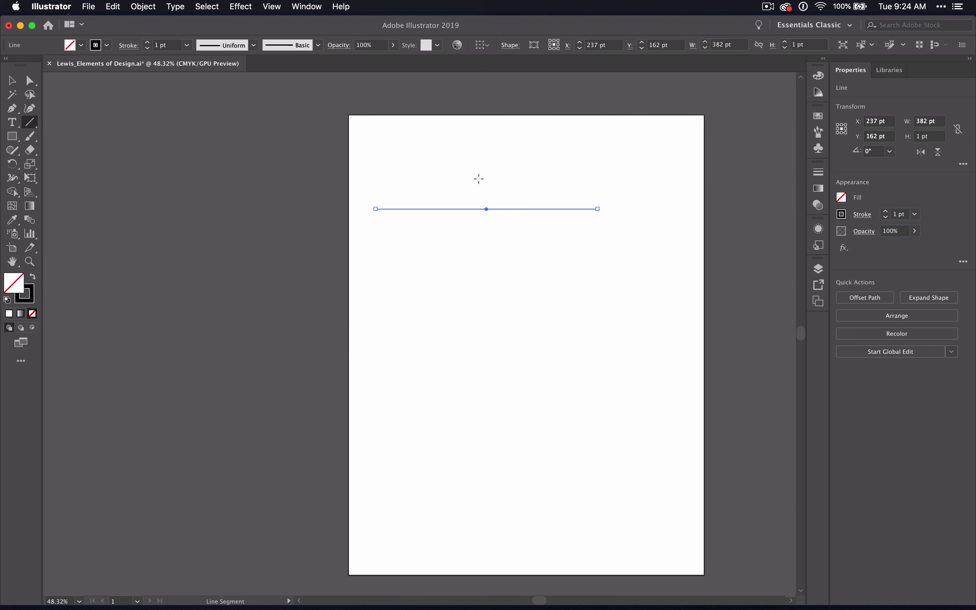
pyautogui.click(12, 82)
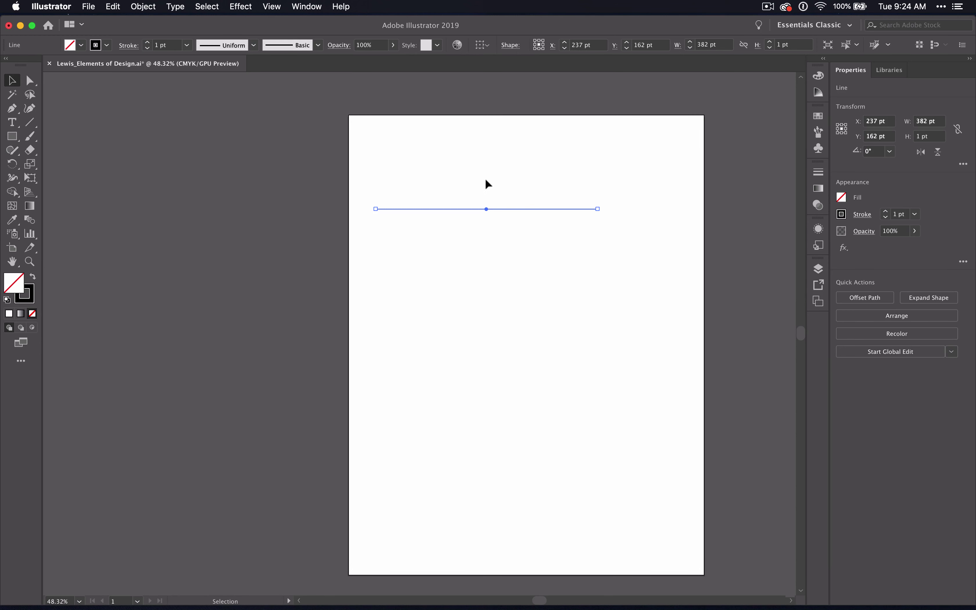
# Step: Add a Lorem ipsum text area below the line and fill it cyan
pyautogui.press('t')
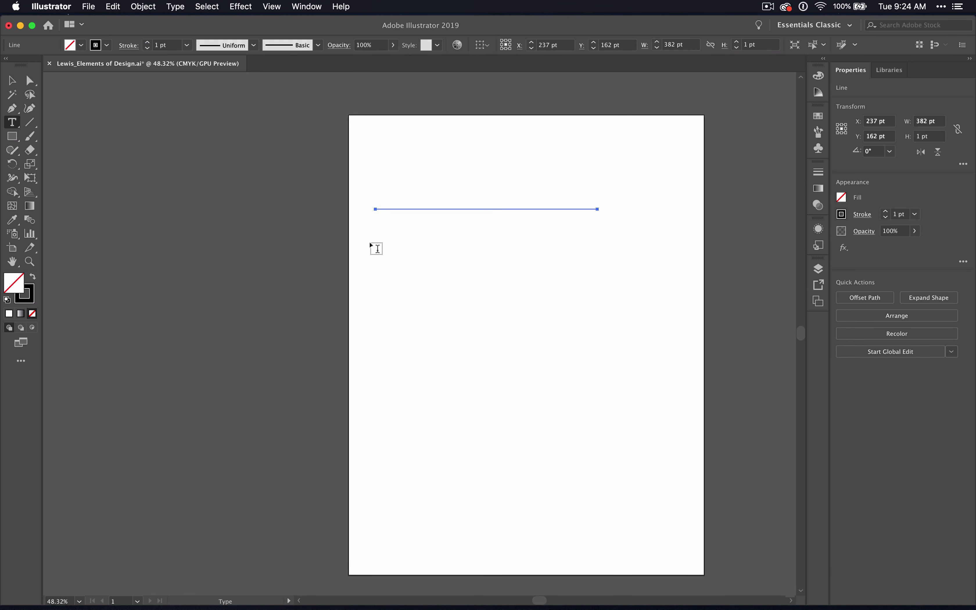
pyautogui.moveTo(383, 235); pyautogui.dragTo(621, 321)
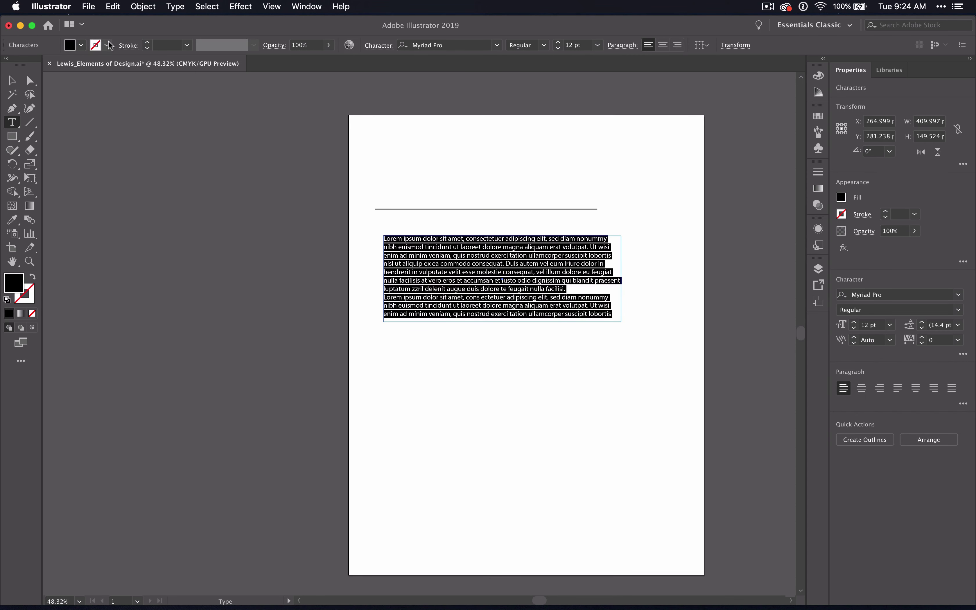
pyautogui.click(77, 45)
pyautogui.click(65, 65)
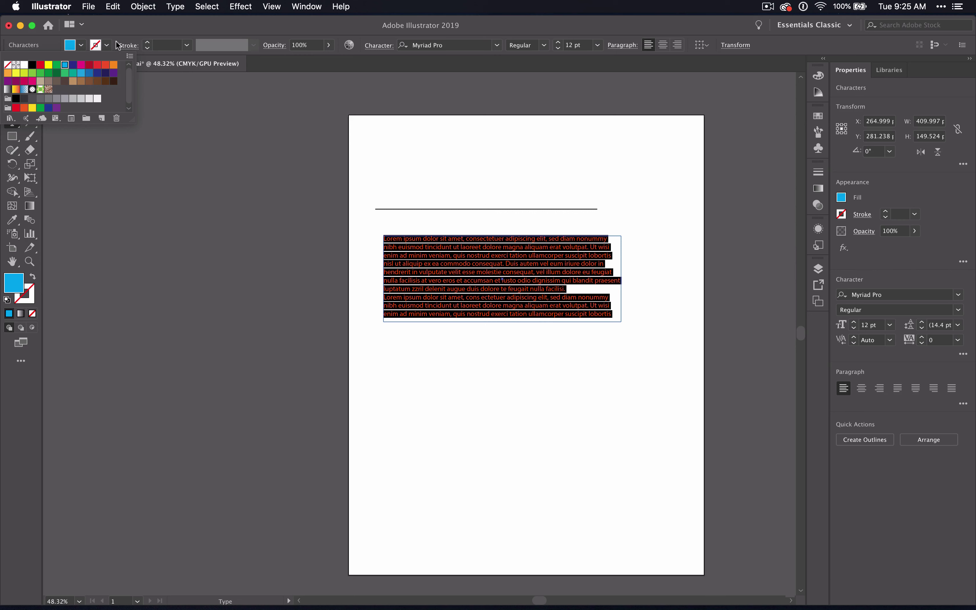
pyautogui.click(81, 45)
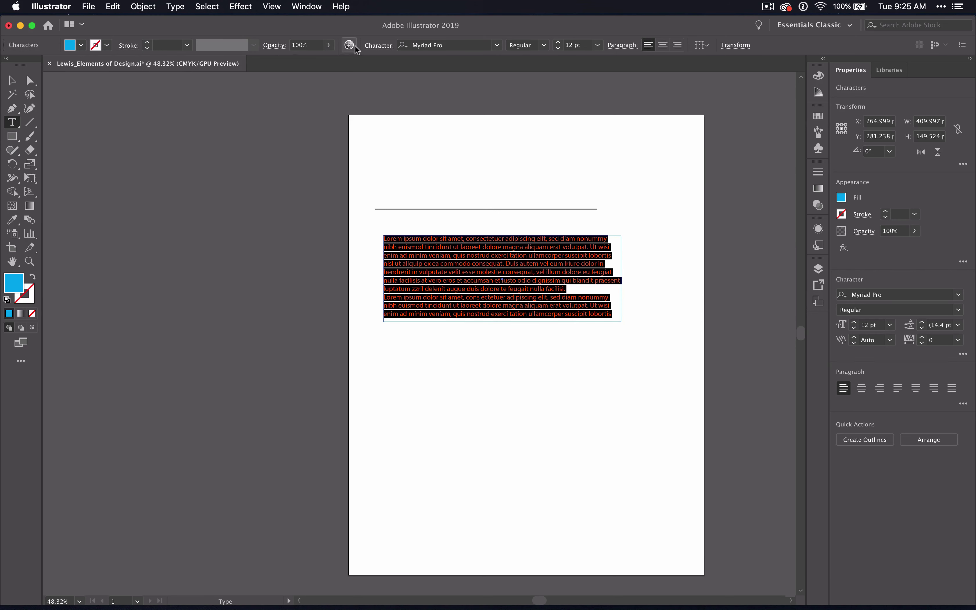
# Step: Try right then left alignment on the text, then select the horizontal line
pyautogui.click(426, 45)
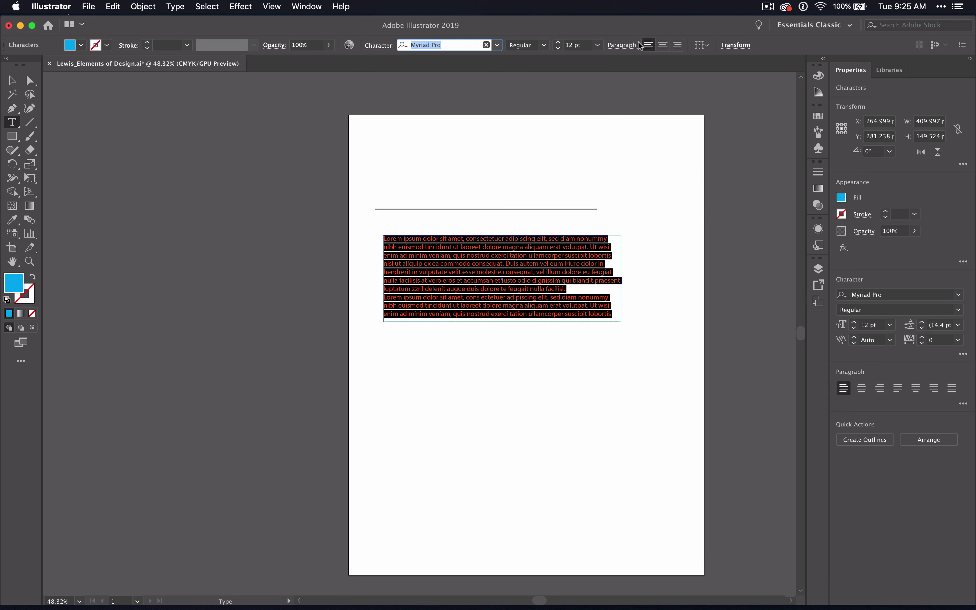
pyautogui.click(673, 49)
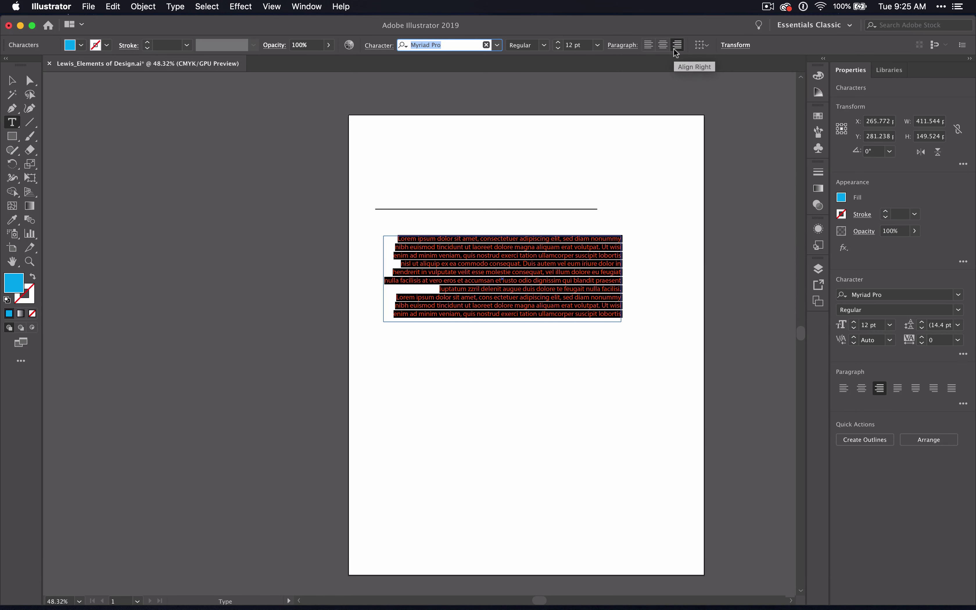
pyautogui.click(649, 45)
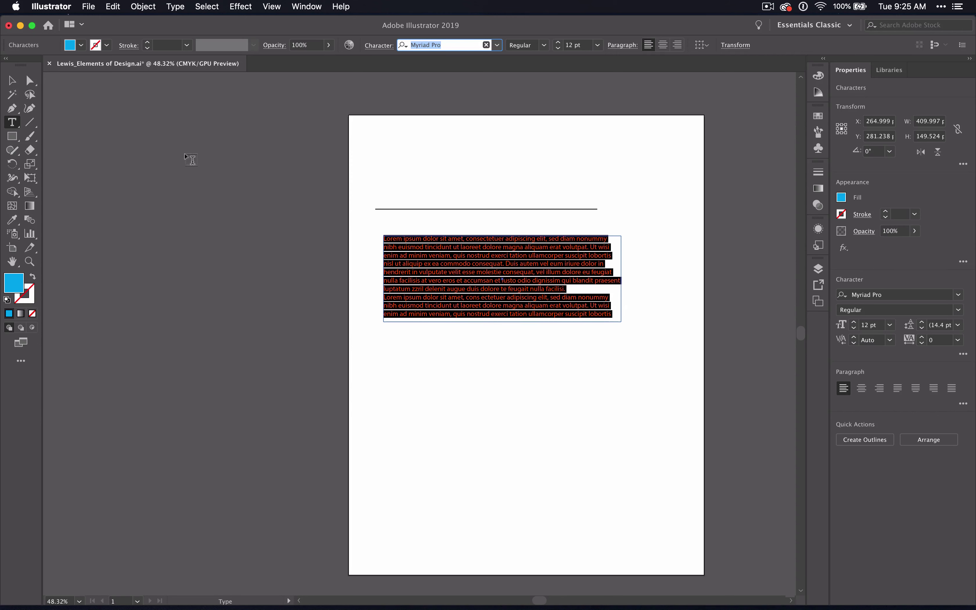
pyautogui.click(12, 81)
pyautogui.click(485, 209)
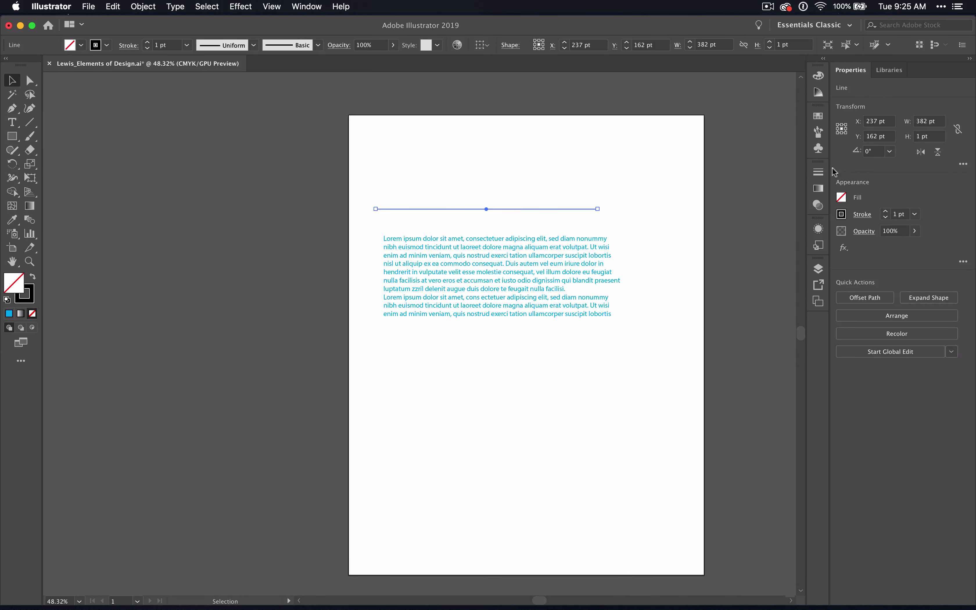
pyautogui.click(610, 255)
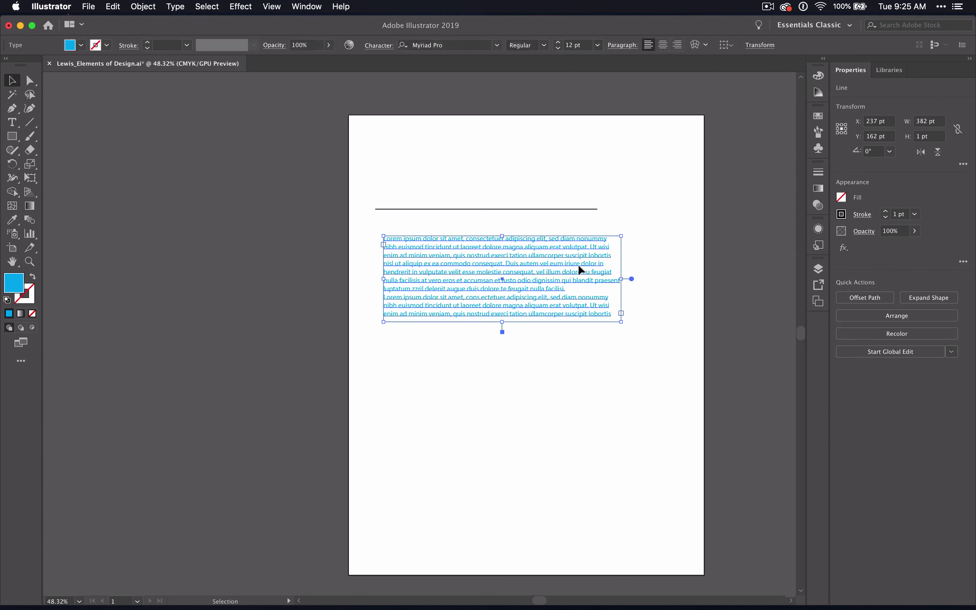
pyautogui.click(559, 213)
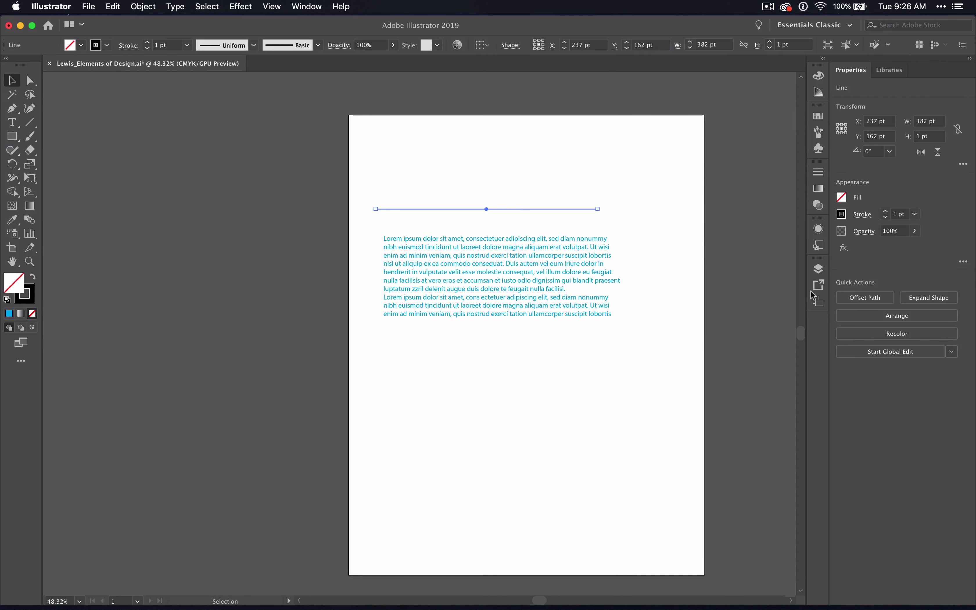
# Step: Preview the Stroke, Gradient, Transparency, Appearance and Graphic Styles panels, then open the Window menu
pyautogui.click(818, 172)
pyautogui.click(819, 188)
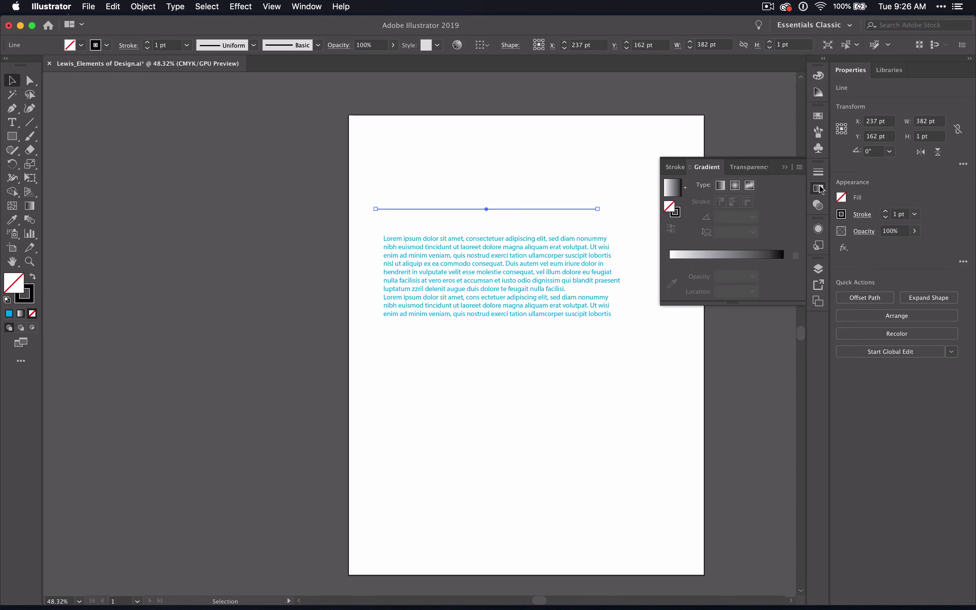
pyautogui.click(819, 205)
pyautogui.click(818, 229)
pyautogui.click(819, 246)
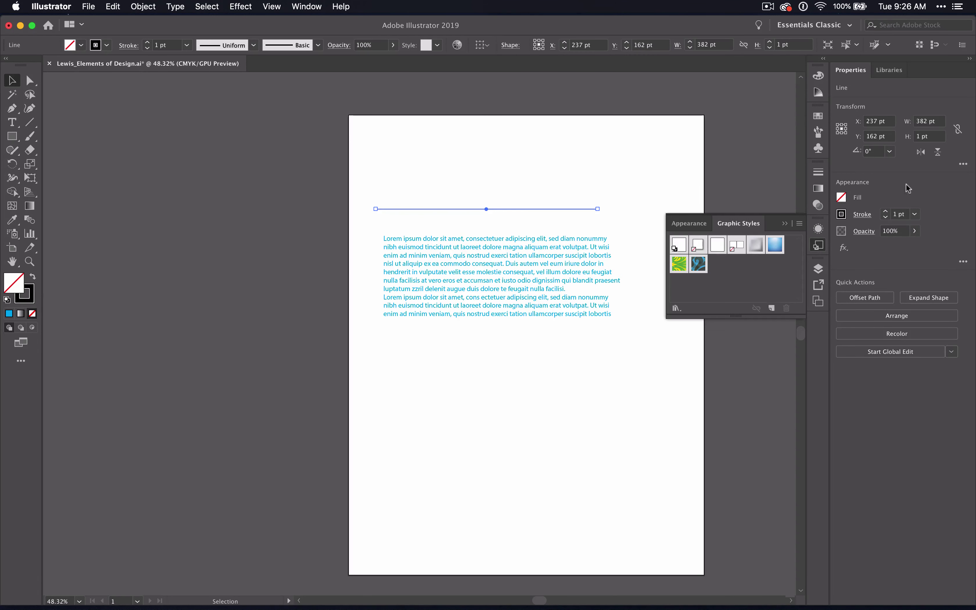
pyautogui.click(818, 245)
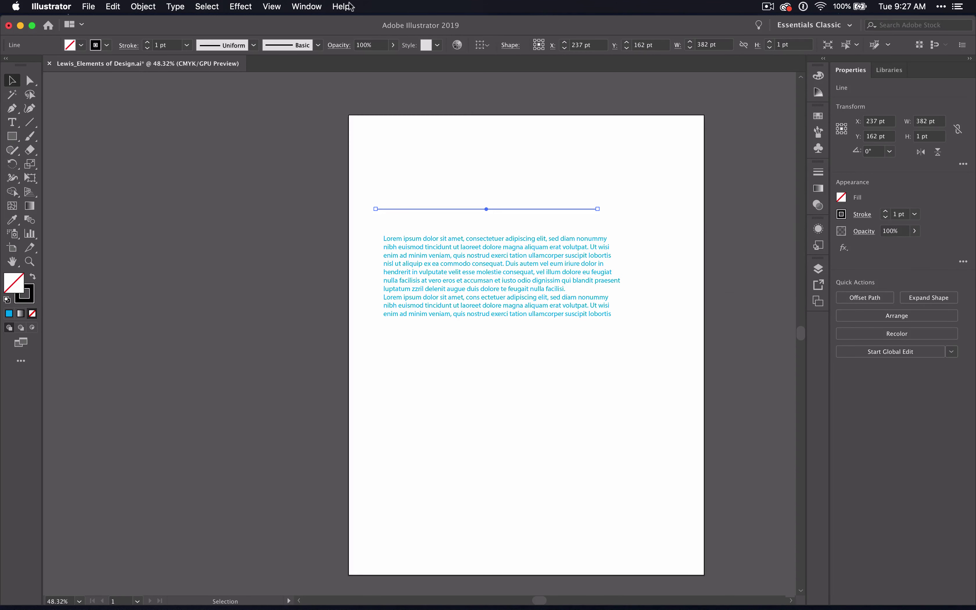
pyautogui.click(311, 7)
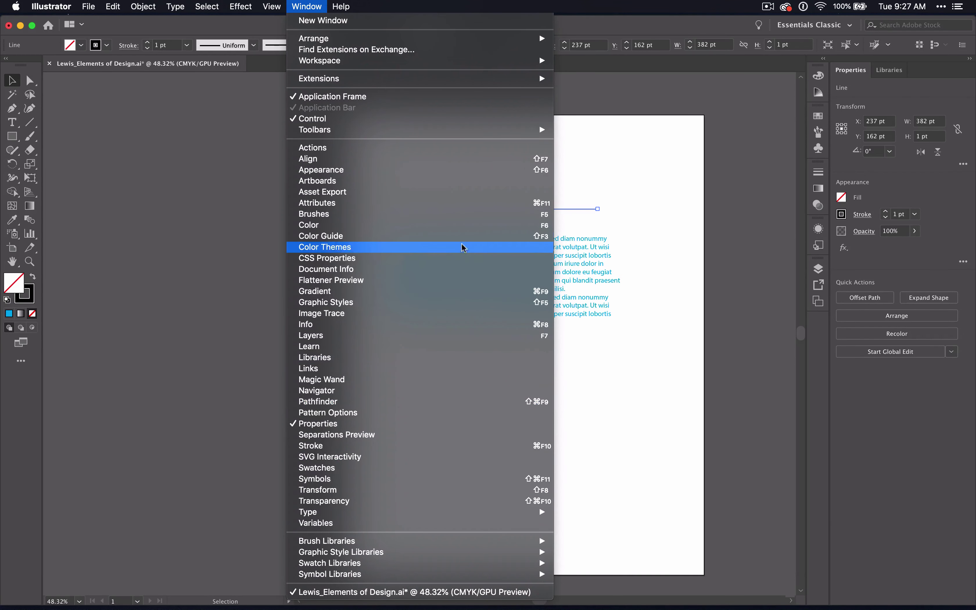
# Step: Open the CSS Properties panel, float it, then close it
pyautogui.click(370, 258)
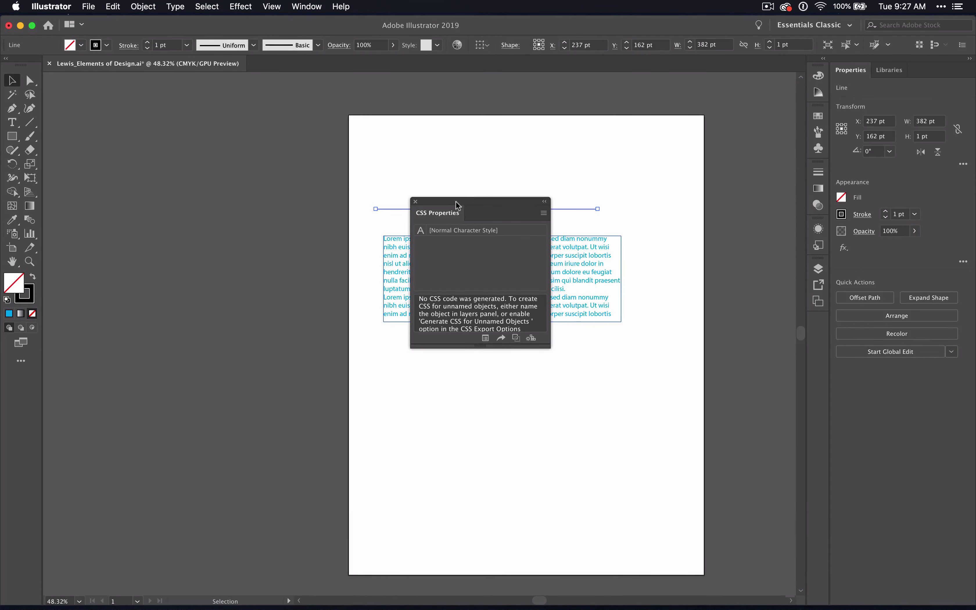
pyautogui.moveTo(474, 207); pyautogui.dragTo(796, 329)
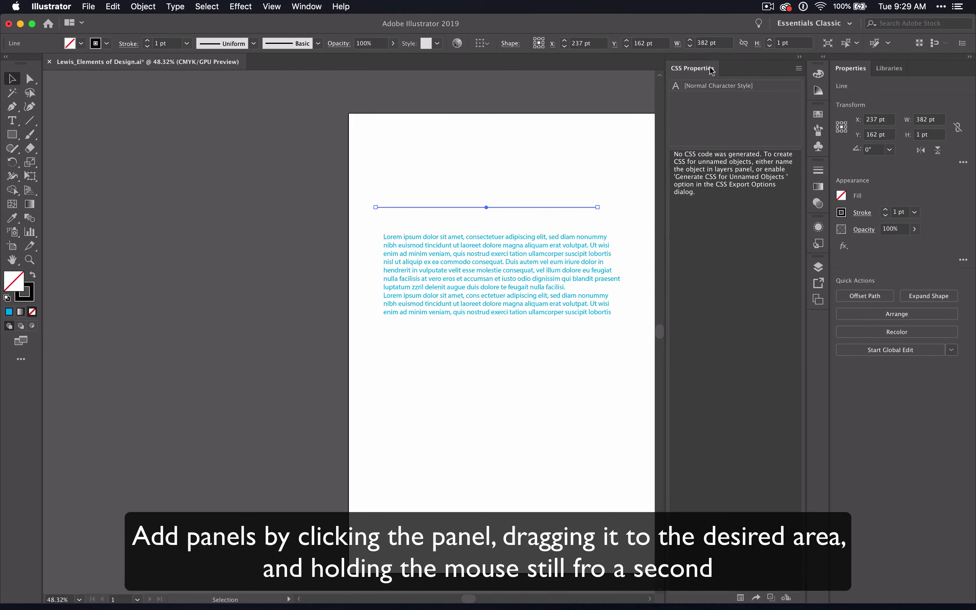
pyautogui.moveTo(692, 69); pyautogui.dragTo(702, 135)
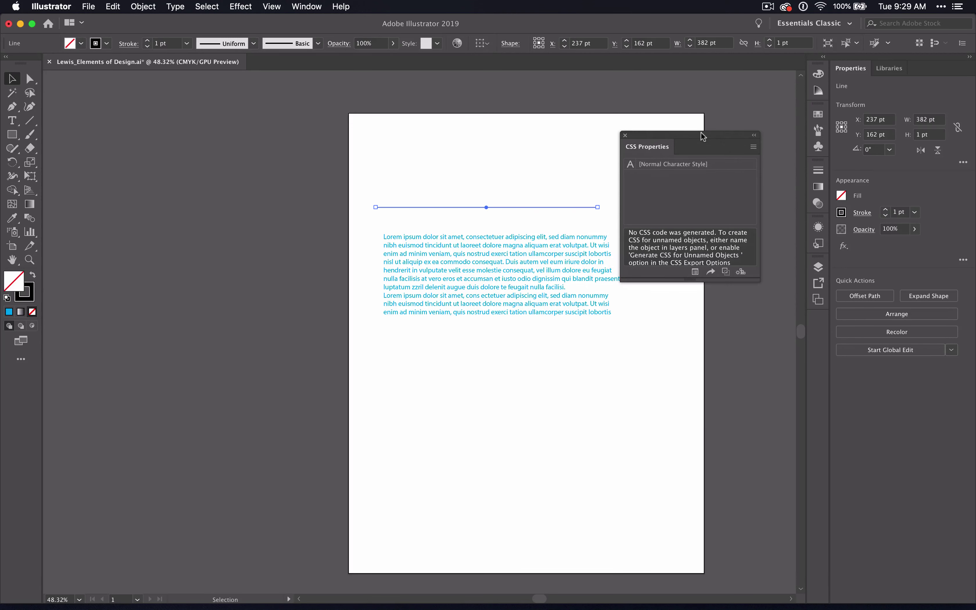
pyautogui.click(624, 136)
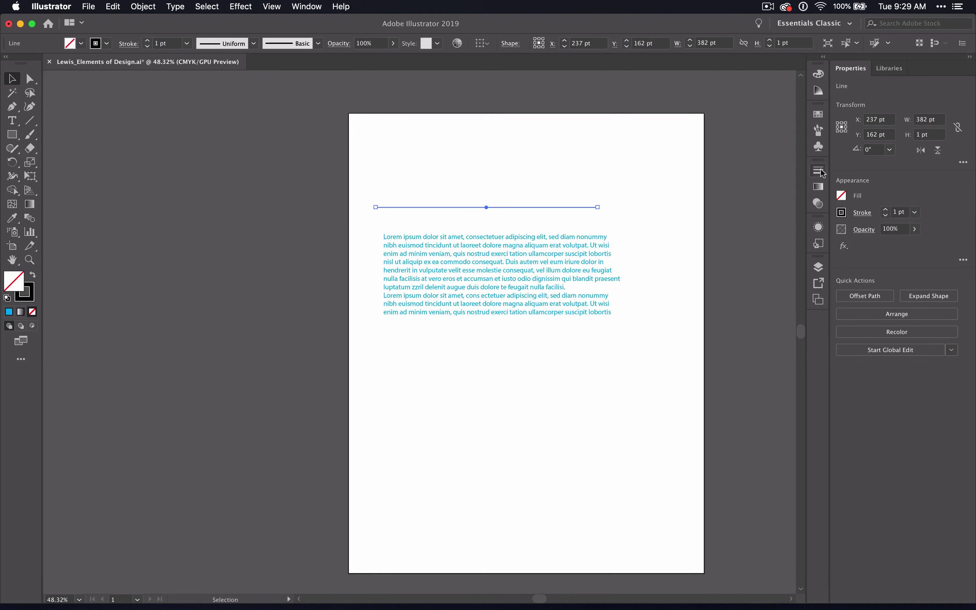
# Step: Pull the Stroke panel out of the dock and close it, then detach the Properties panel
pyautogui.moveTo(818, 170)
pyautogui.mouseDown()
pyautogui.moveTo(702, 174)
pyautogui.moveTo(712, 192)
pyautogui.mouseUp()
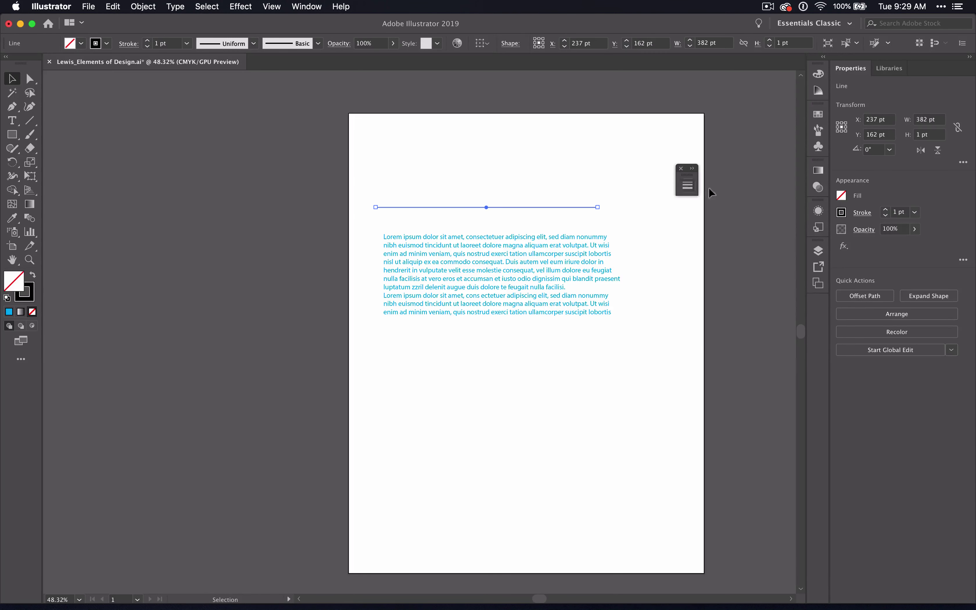
pyautogui.click(681, 168)
pyautogui.moveTo(855, 73)
pyautogui.mouseDown()
pyautogui.moveTo(695, 219)
pyautogui.moveTo(643, 248)
pyautogui.moveTo(847, 69)
pyautogui.moveTo(863, 69)
pyautogui.moveTo(848, 72)
pyautogui.mouseUp()
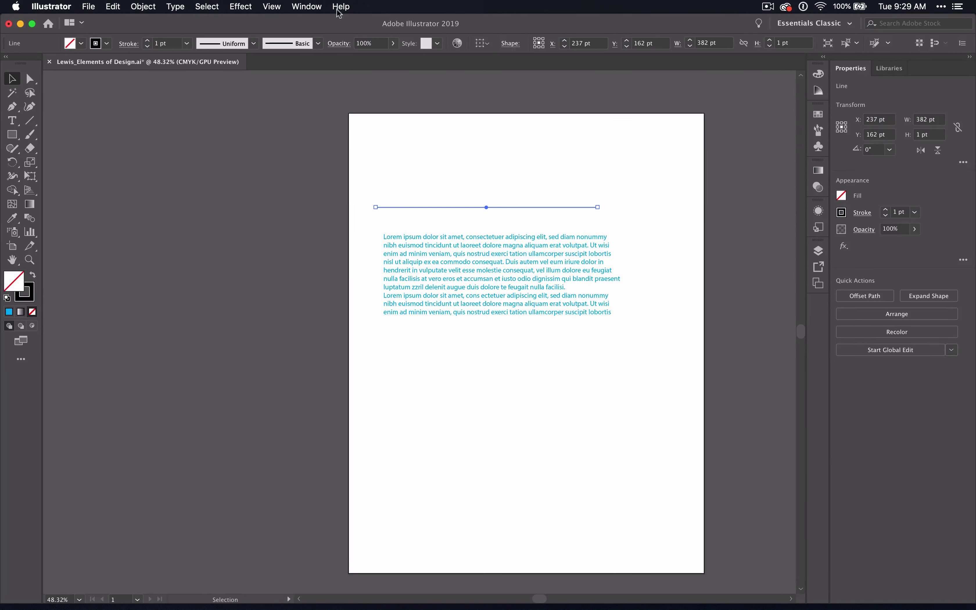
# Step: Reset the Essentials Classic workspace to its defaults
pyautogui.click(306, 7)
pyautogui.moveTo(323, 62)
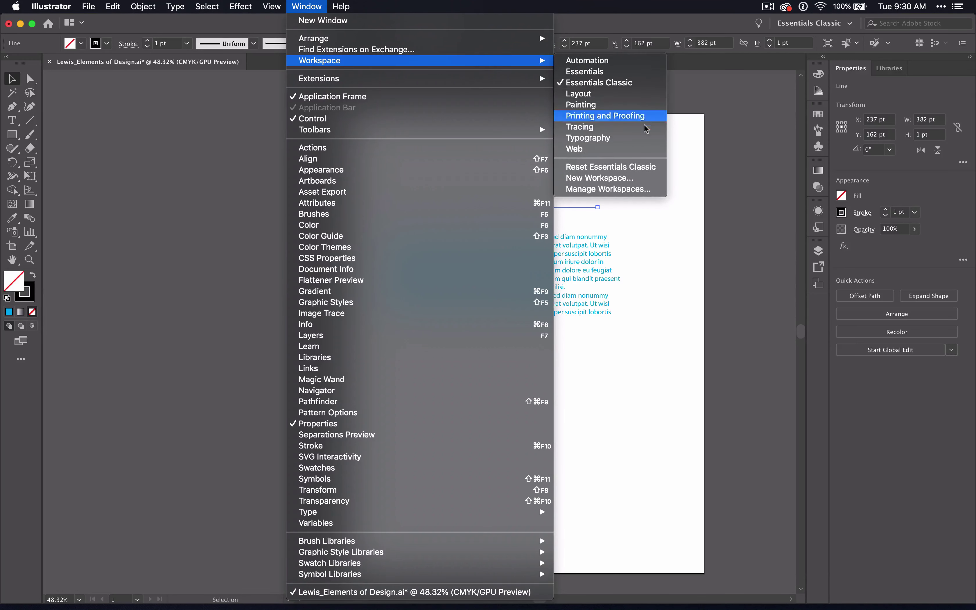
pyautogui.click(637, 167)
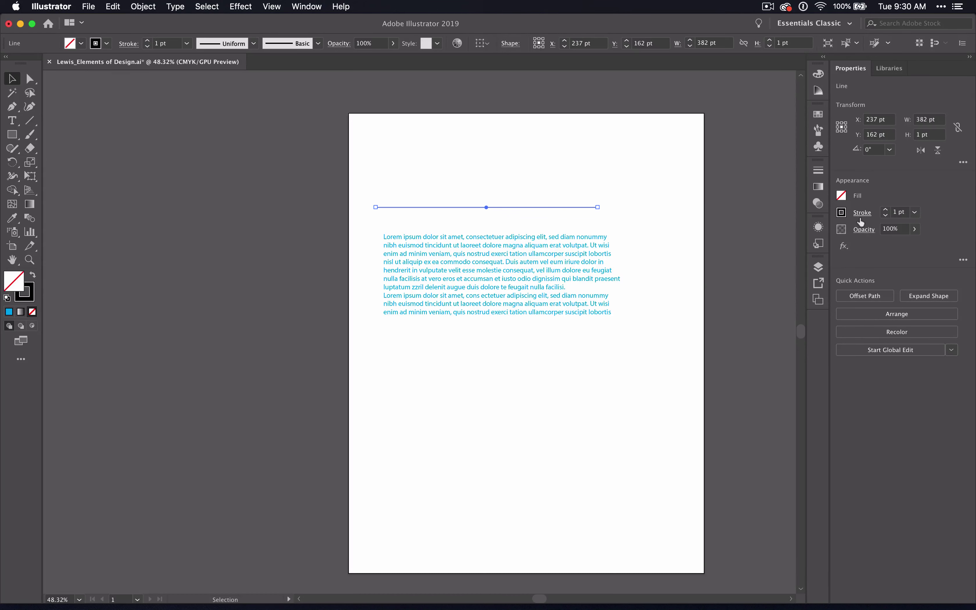
# Step: Try the Painting and Typography workspaces, then switch back to Essentials Classic
pyautogui.click(308, 6)
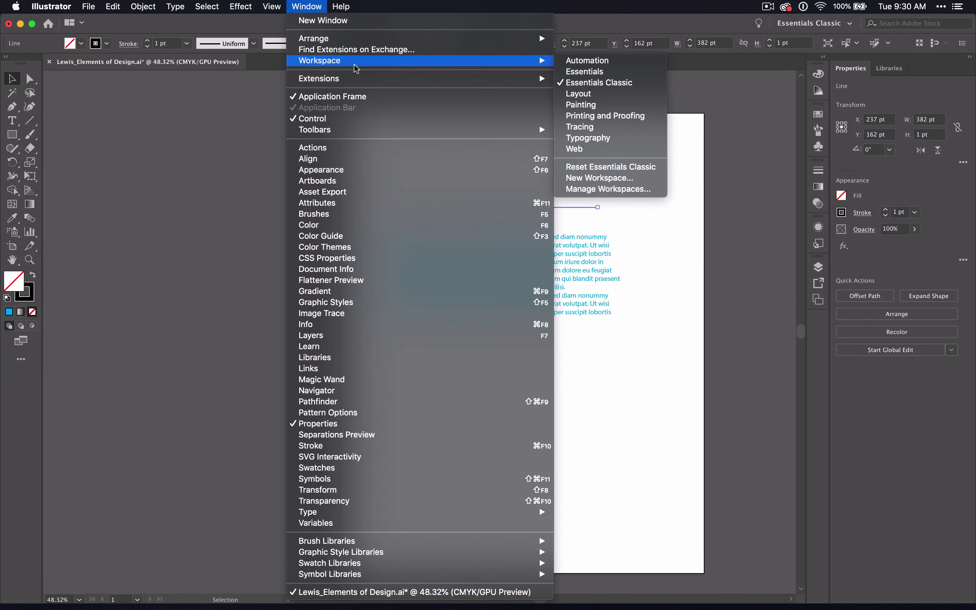
pyautogui.moveTo(546, 66)
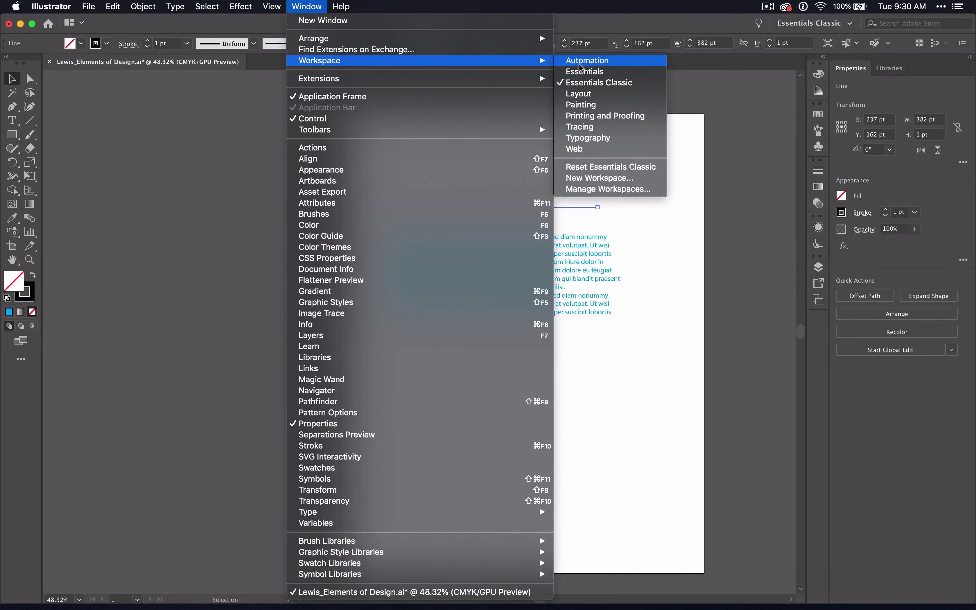
pyautogui.click(604, 105)
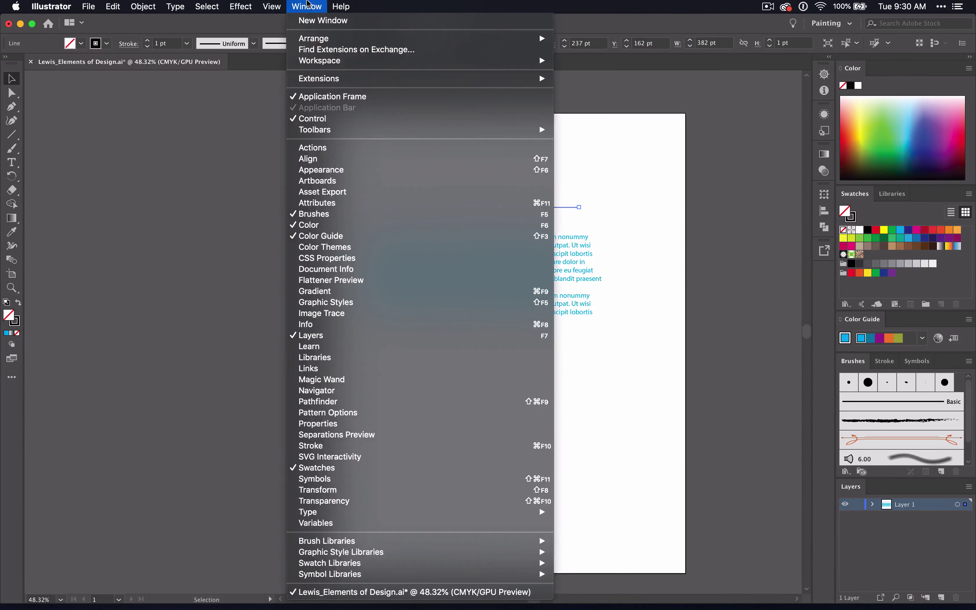
pyautogui.click(307, 6)
pyautogui.moveTo(329, 61)
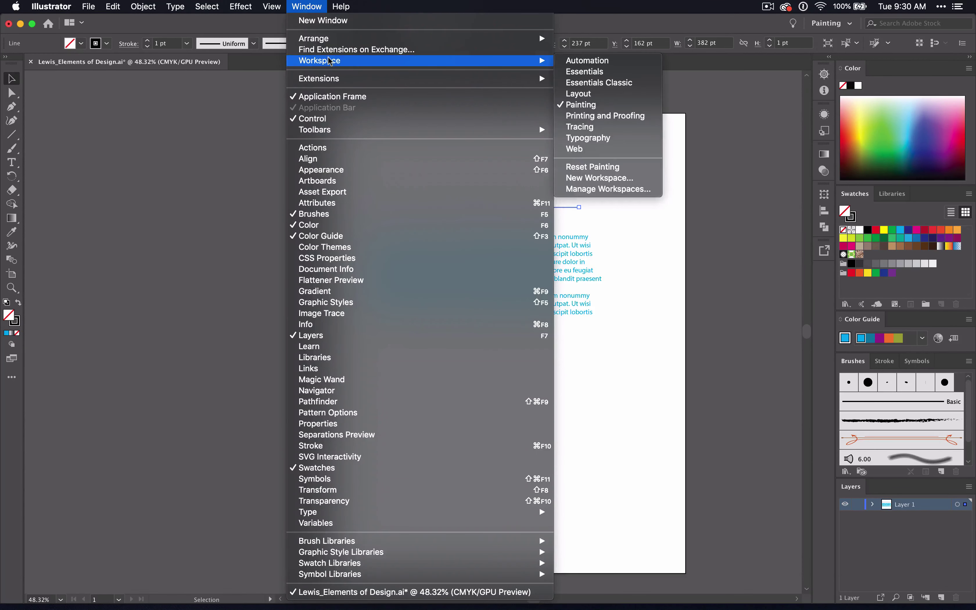
pyautogui.click(598, 138)
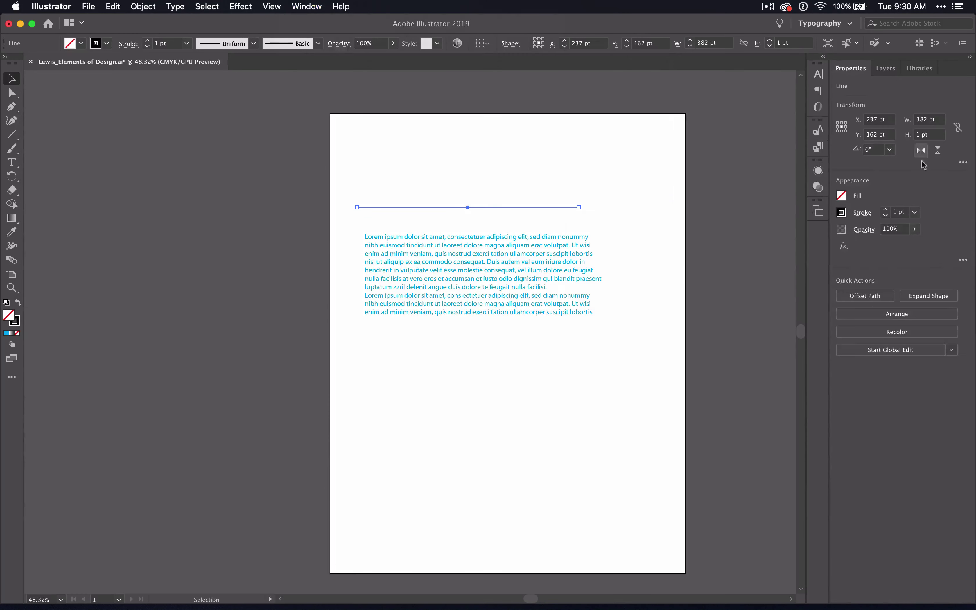
pyautogui.click(311, 12)
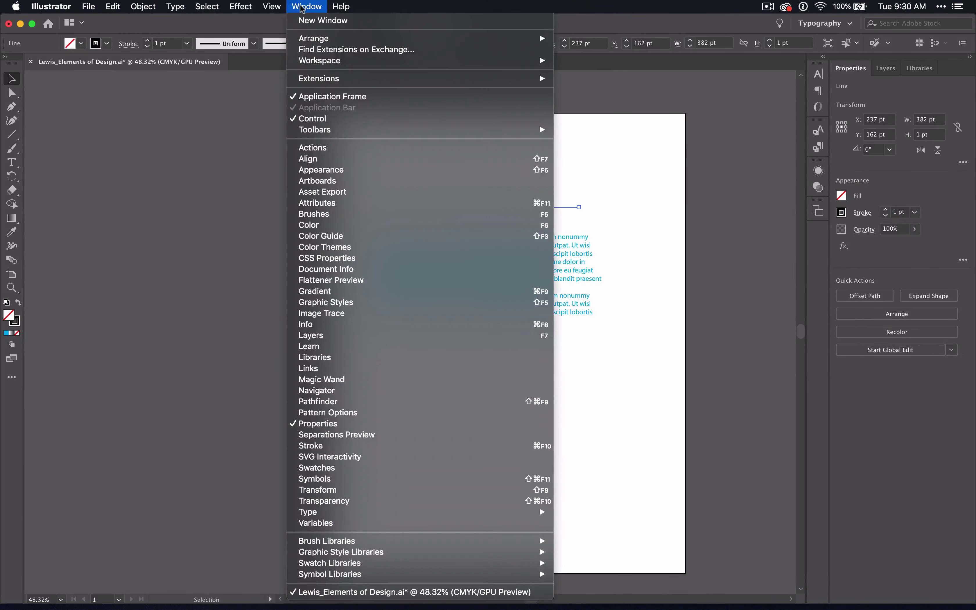
pyautogui.moveTo(321, 61)
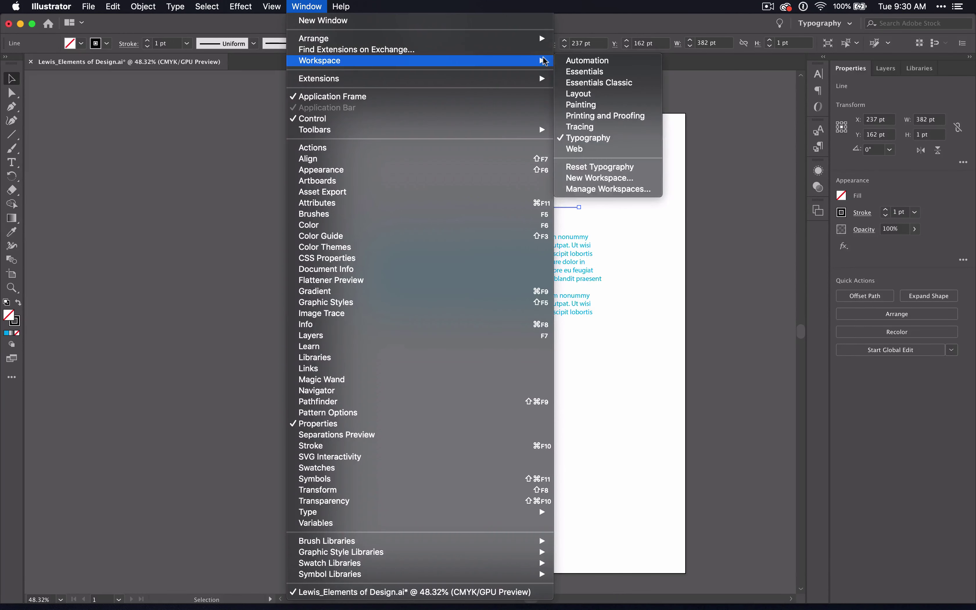
pyautogui.click(631, 83)
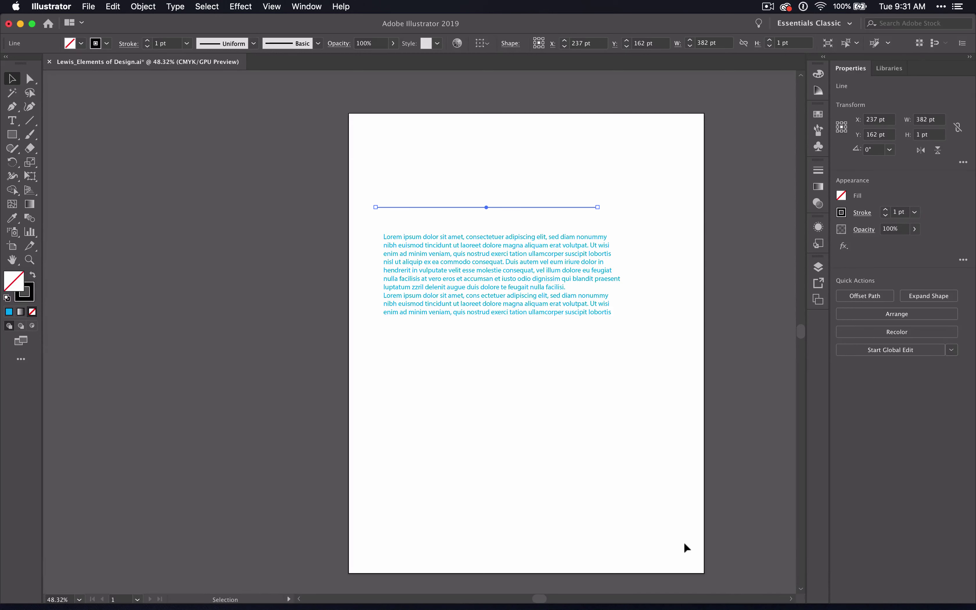
# Step: Open Weekly page.ai, Pentool-exercise_PT.ai and Example_EOD.ai from the recent files list, each in a new tab
pyautogui.click(89, 7)
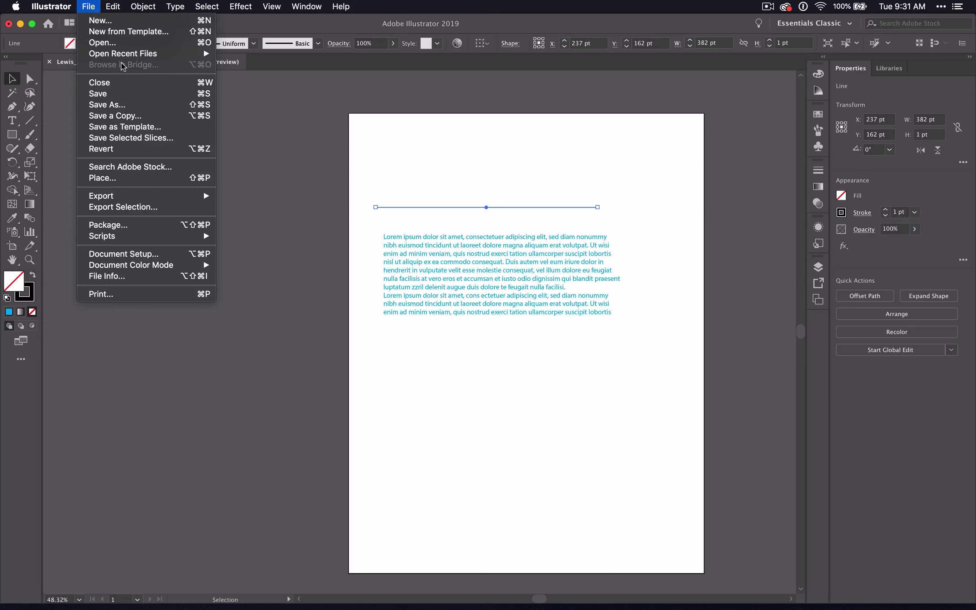
pyautogui.moveTo(122, 54)
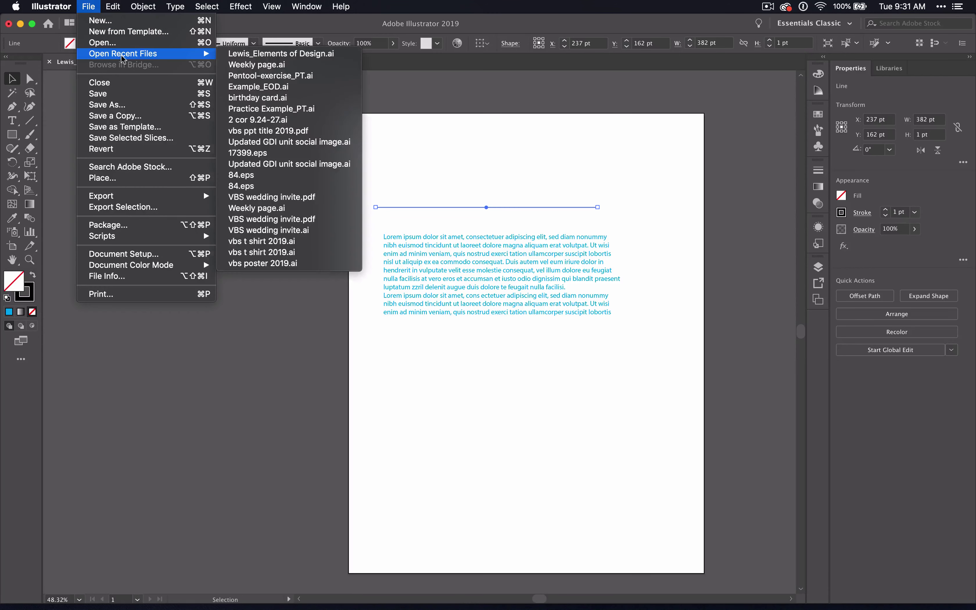
pyautogui.click(271, 65)
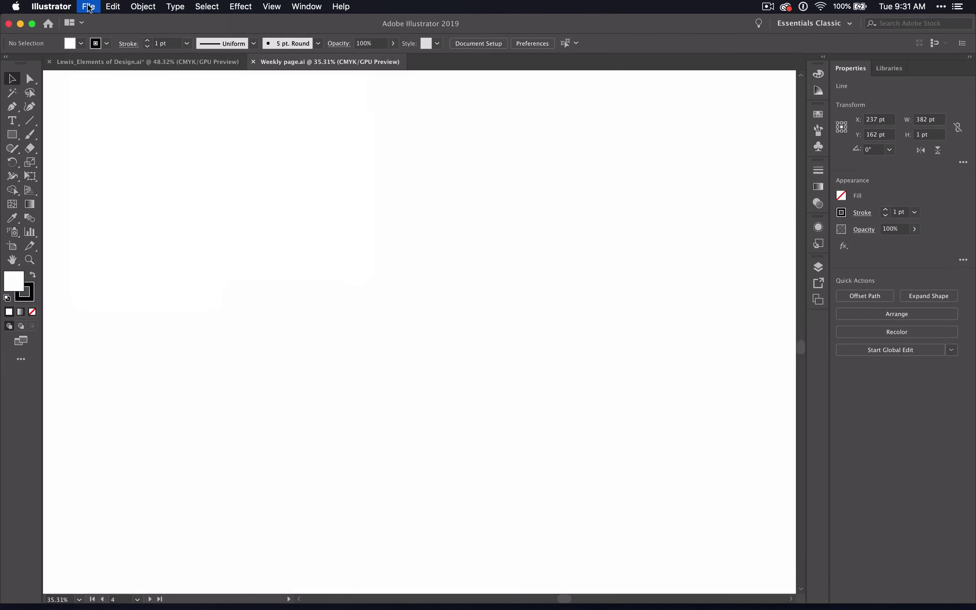
pyautogui.click(88, 7)
pyautogui.moveTo(124, 54)
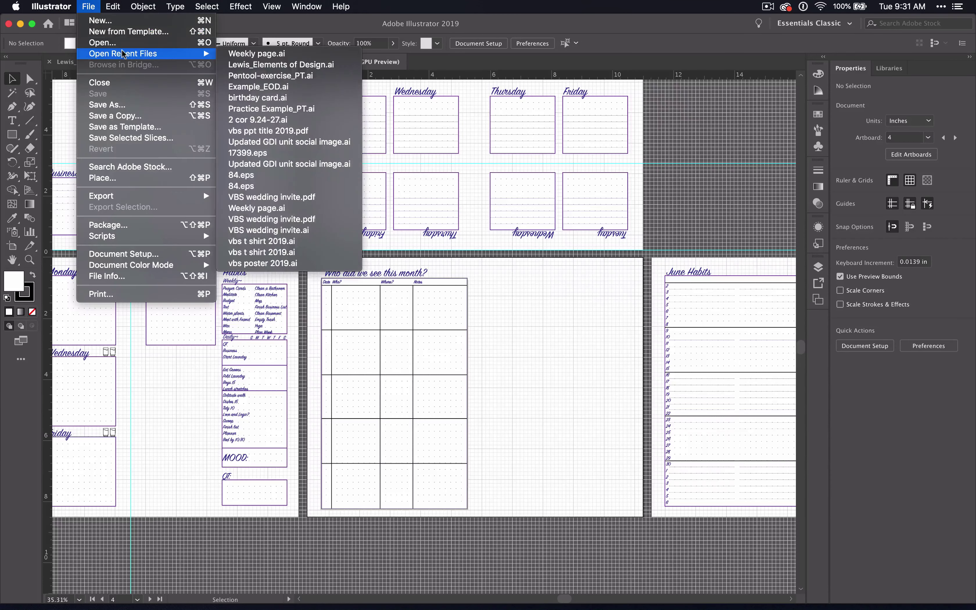
pyautogui.click(242, 75)
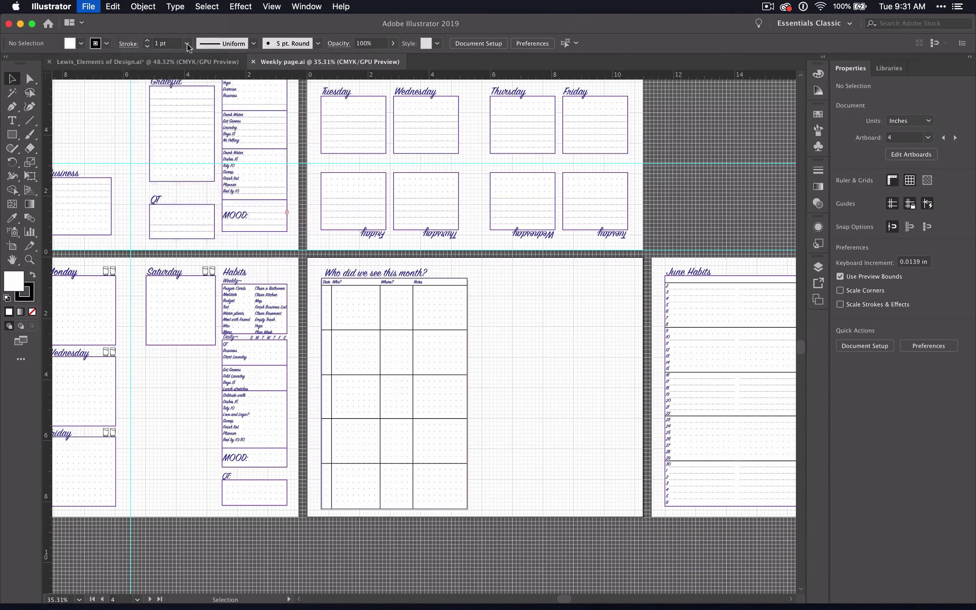
pyautogui.click(91, 7)
pyautogui.moveTo(122, 54)
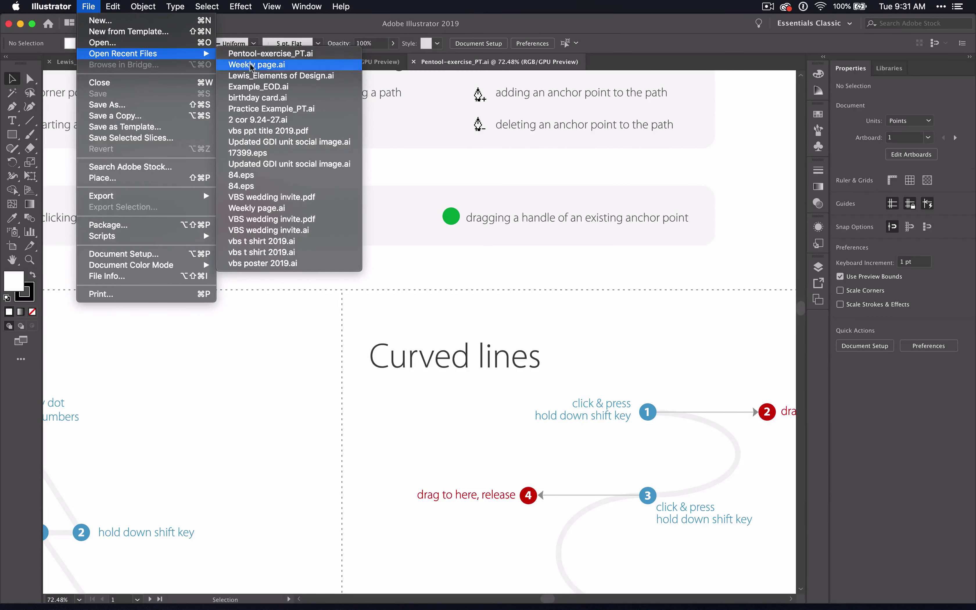
pyautogui.click(258, 87)
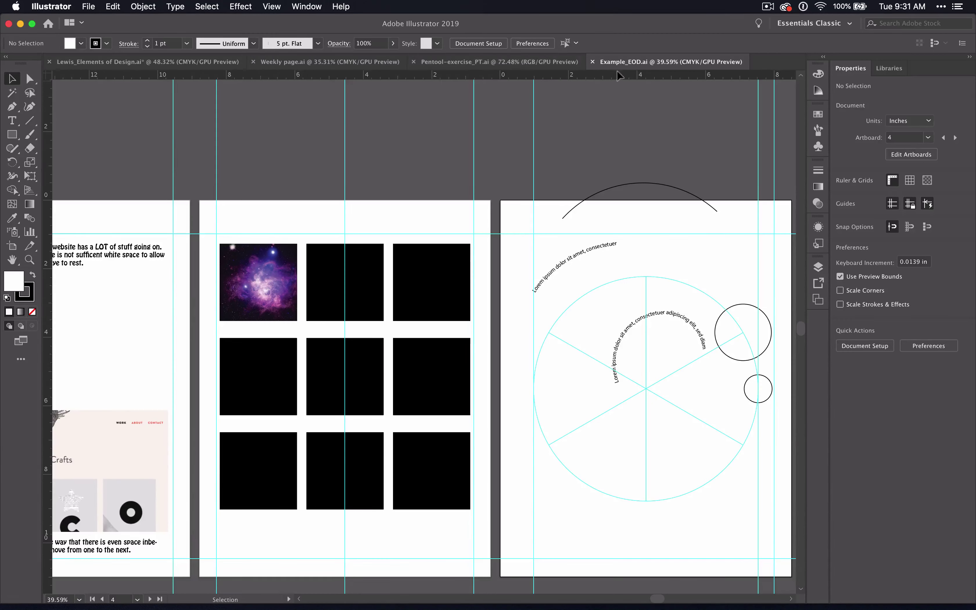
# Step: Arrange the documents 2-up vertically, then as stacked horizontal rows
pyautogui.click(71, 25)
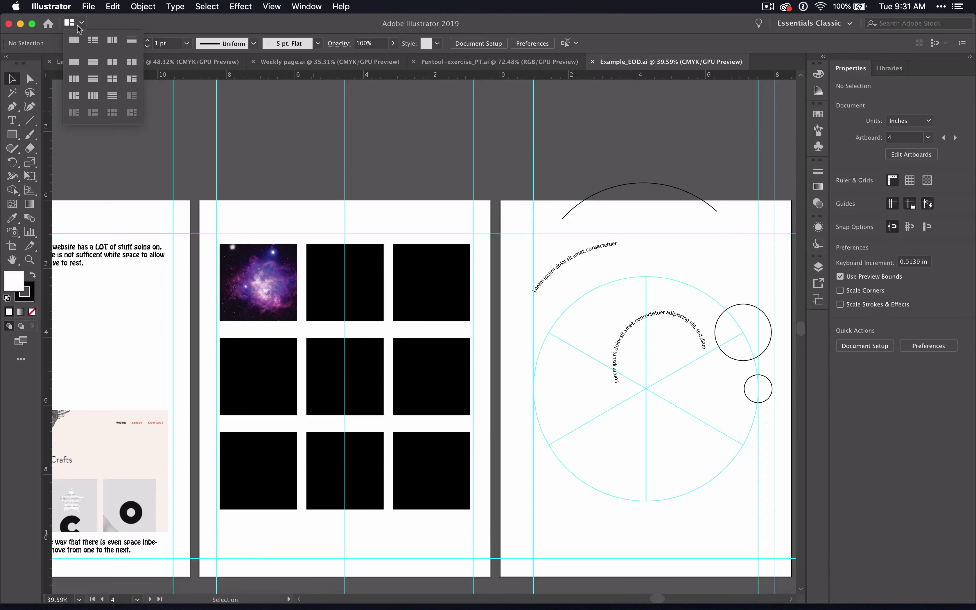
pyautogui.click(74, 61)
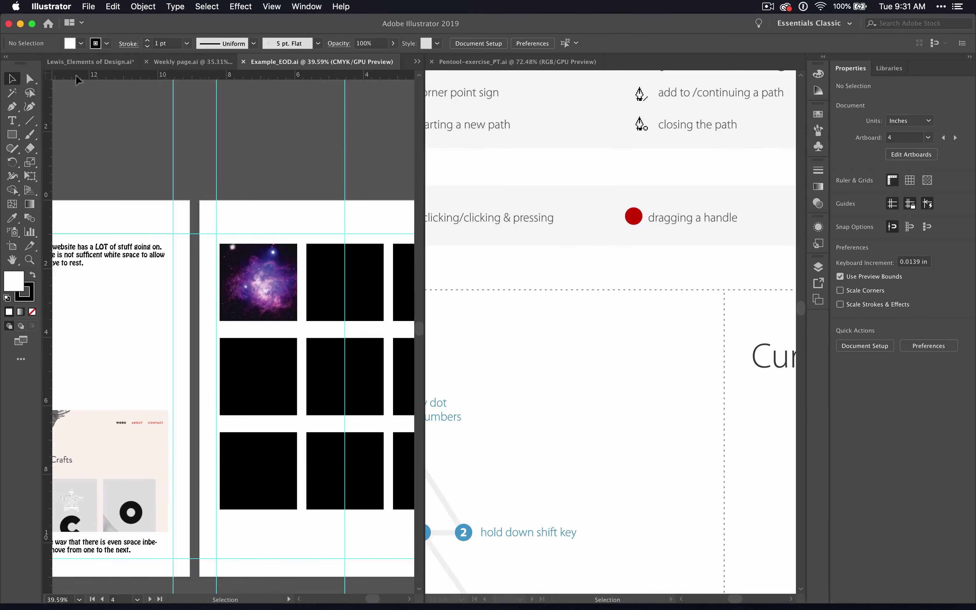
pyautogui.click(71, 23)
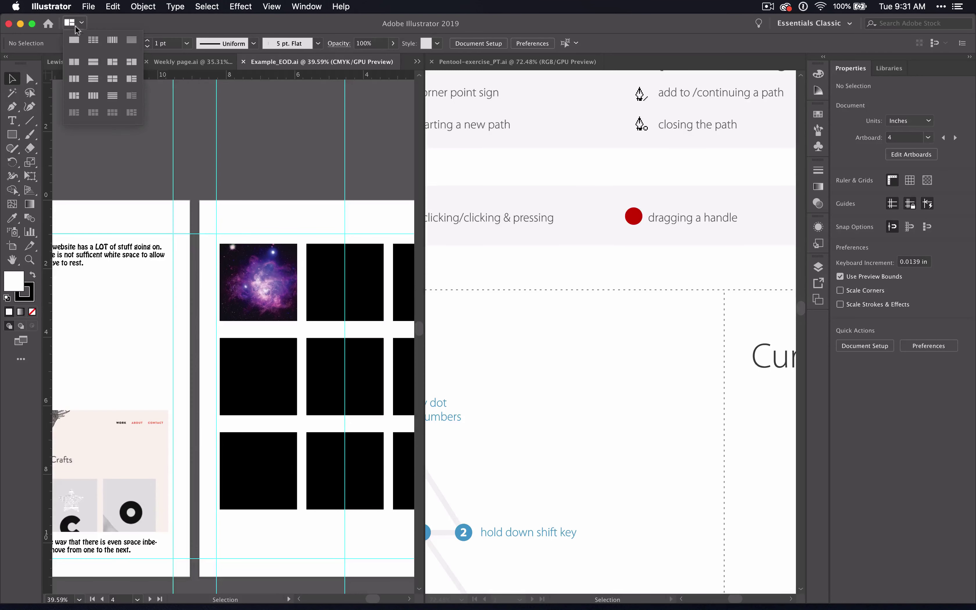
pyautogui.click(112, 95)
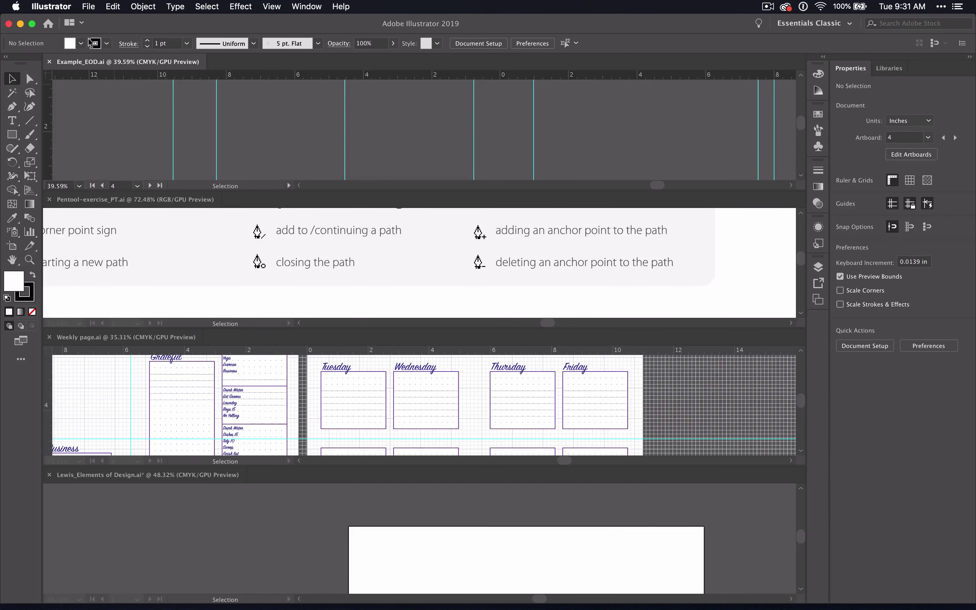
# Step: Tile the four documents in a 2x2 grid, then consolidate them all into tabs
pyautogui.click(72, 26)
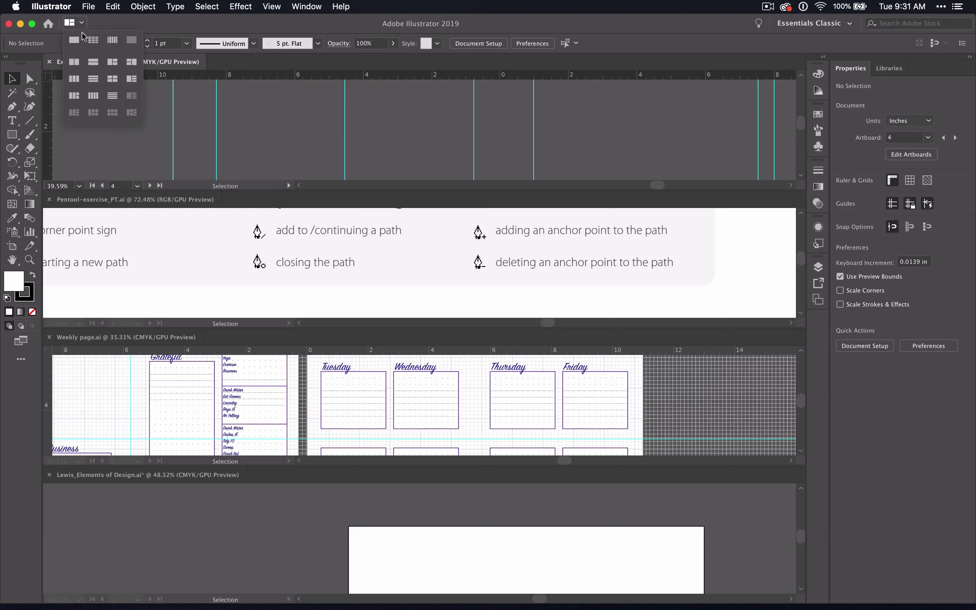
pyautogui.click(88, 39)
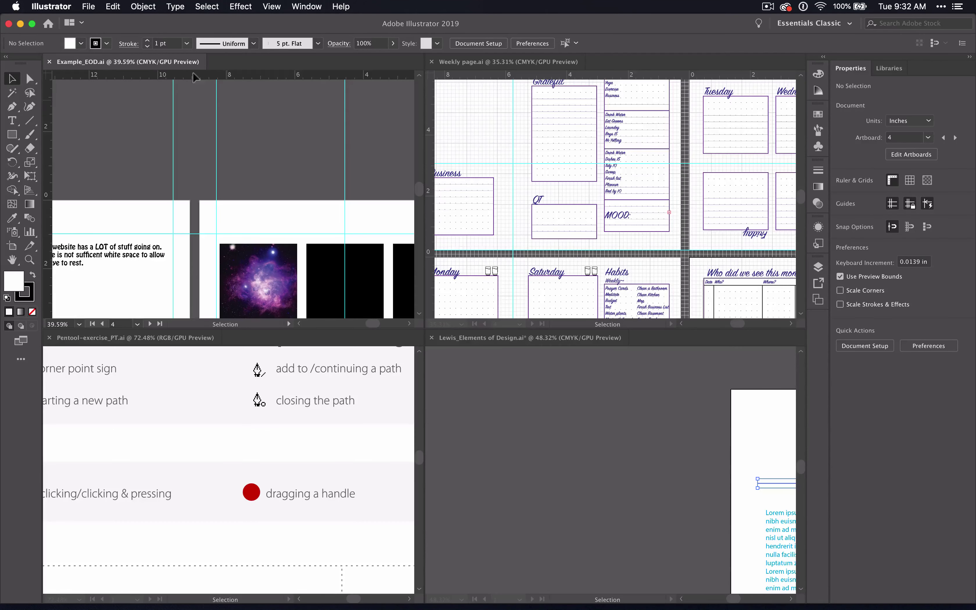
pyautogui.click(72, 23)
pyautogui.click(77, 39)
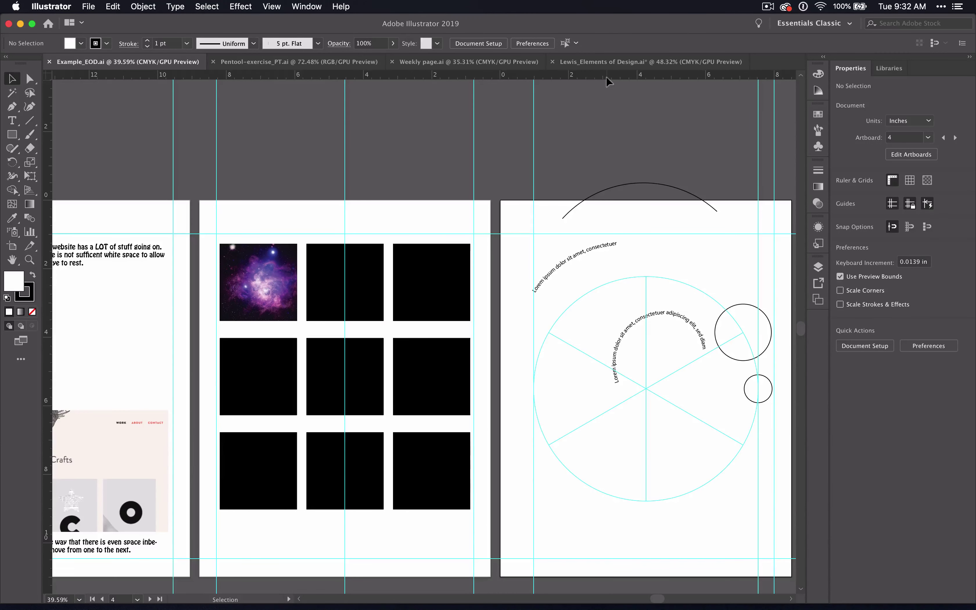
# Step: Close the three other documents with Cmd+Alt+W, keeping only Example_EOD.ai open
pyautogui.press('super+alt+w')
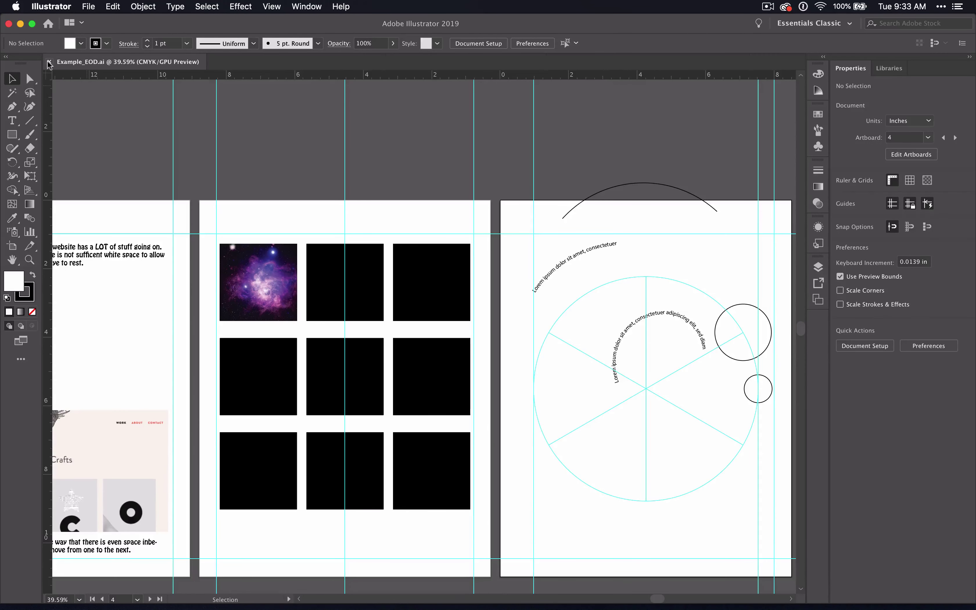